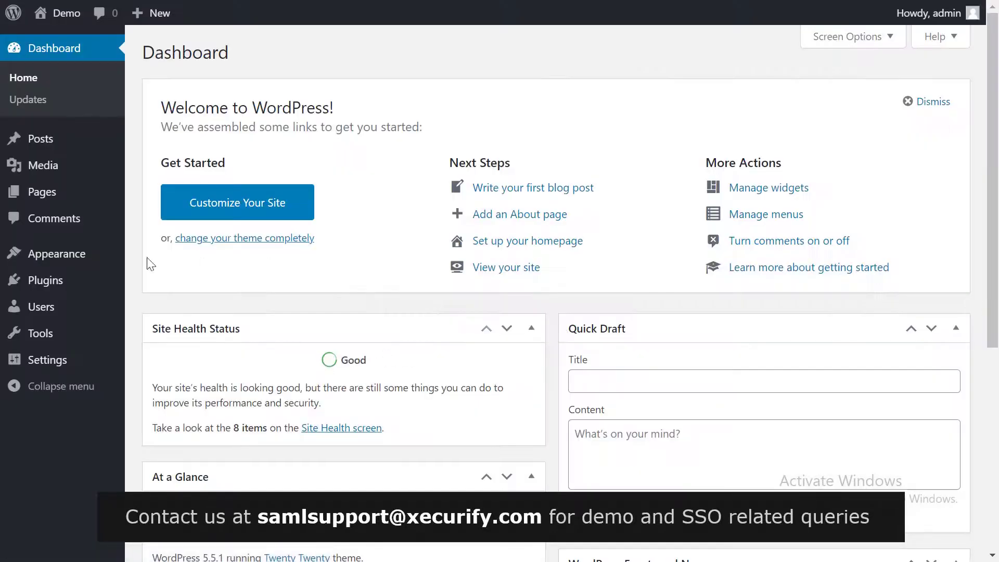
Find the miniOrange SAML SP Single Sign On plugin via a 'SAML' search, then install and activate it.
{"action": "mouse_move", "coordinate": [58, 286]}
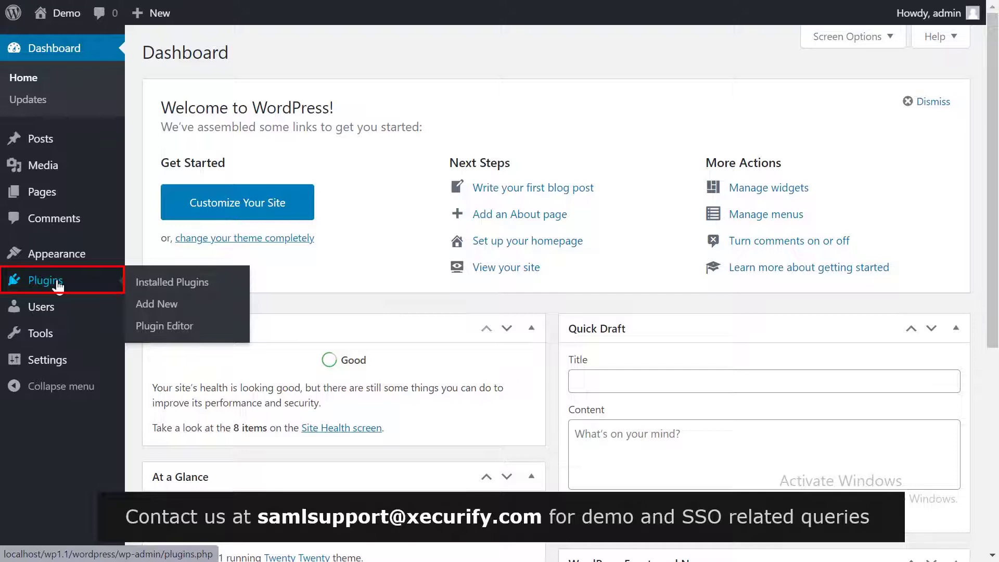
{"action": "left_click", "coordinate": [59, 287]}
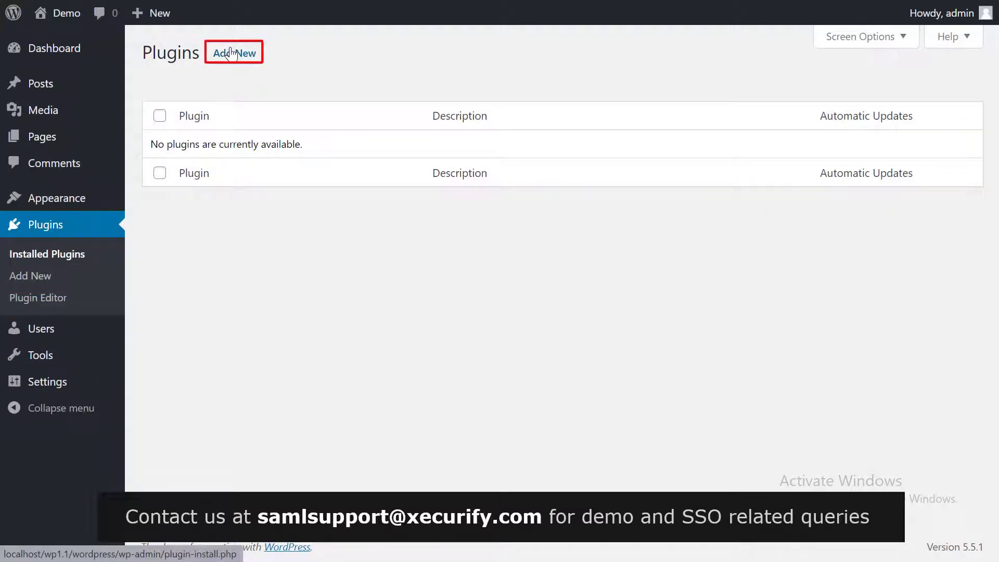
{"action": "left_click", "coordinate": [230, 53]}
{"action": "type", "text": "SAML"}
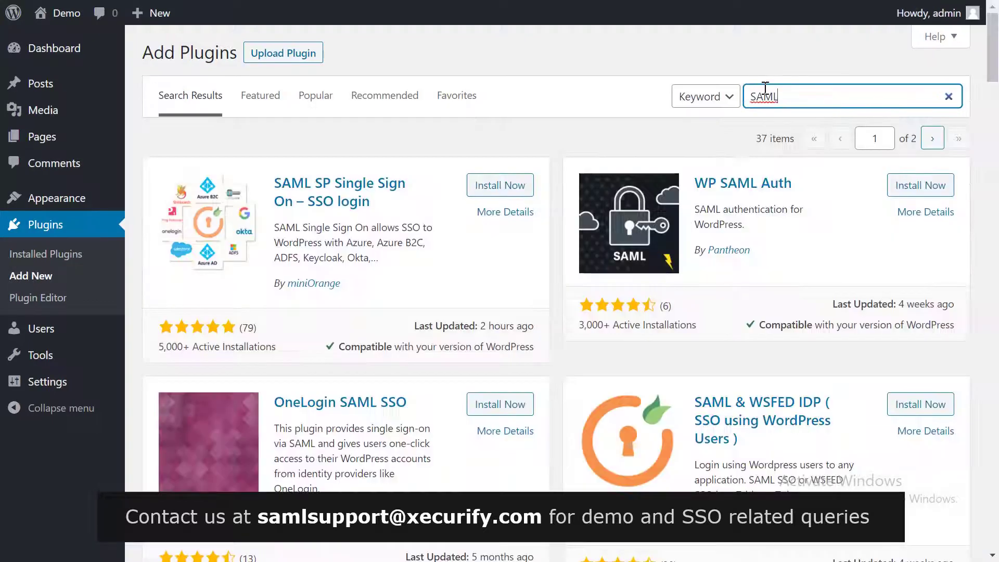
{"action": "left_click", "coordinate": [495, 185]}
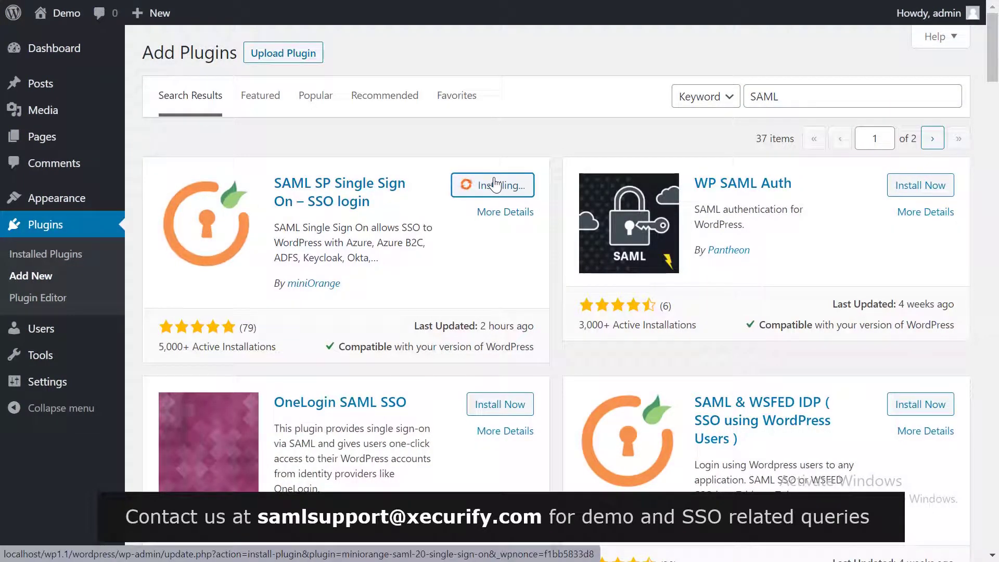
{"action": "left_click", "coordinate": [504, 193]}
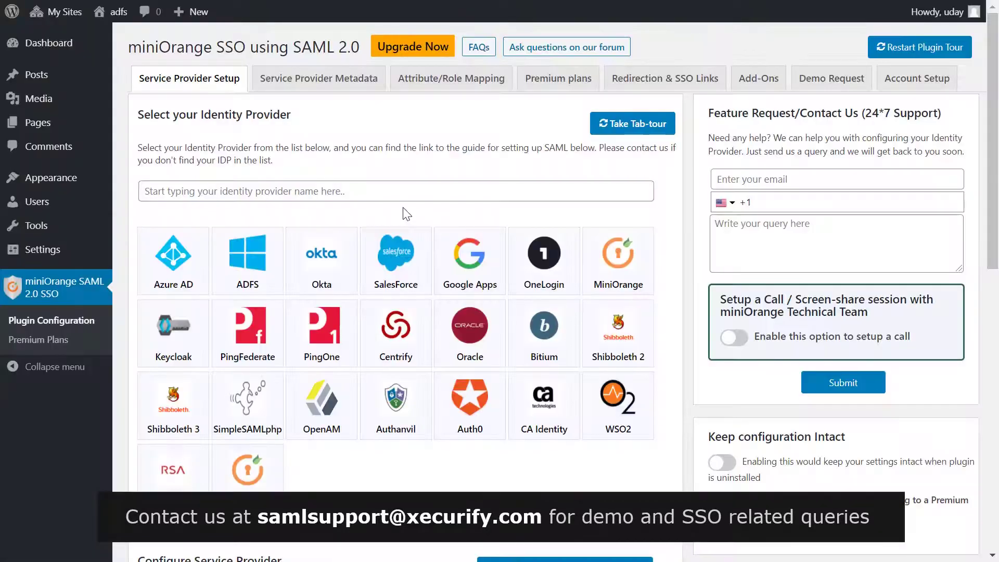
Select the ADFS tile in the plugin's identity provider list.
{"action": "left_click", "coordinate": [253, 266]}
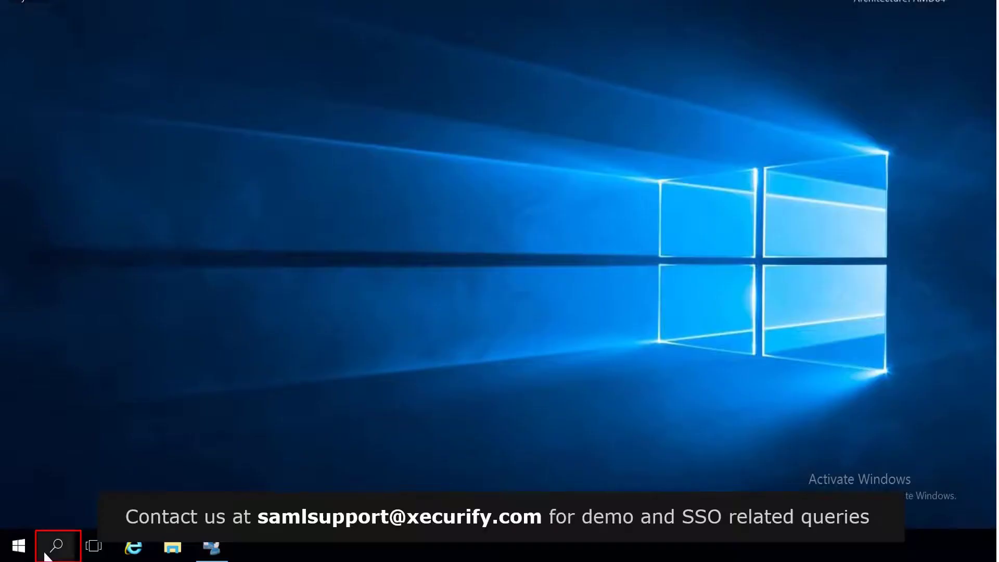
Launch AD FS Management and start a claims-aware Add Relying Party Trust wizard.
{"action": "left_click", "coordinate": [45, 556]}
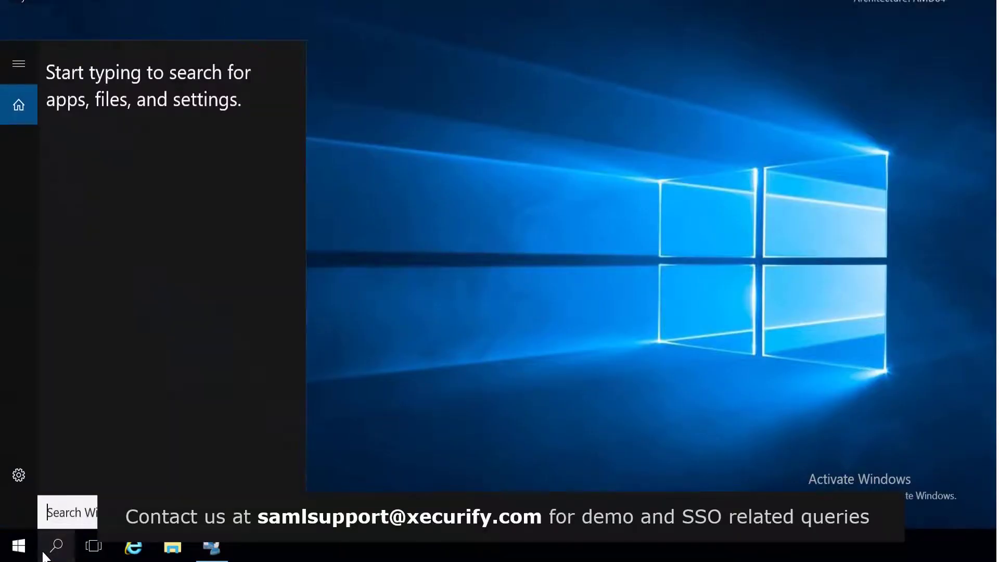
{"action": "type", "text": "AD FS"}
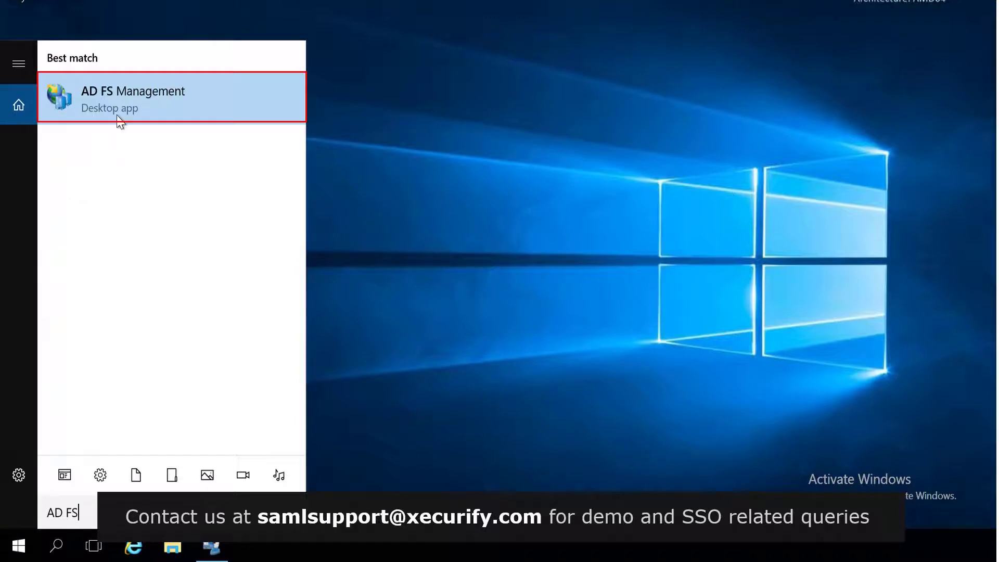
{"action": "left_click", "coordinate": [118, 118]}
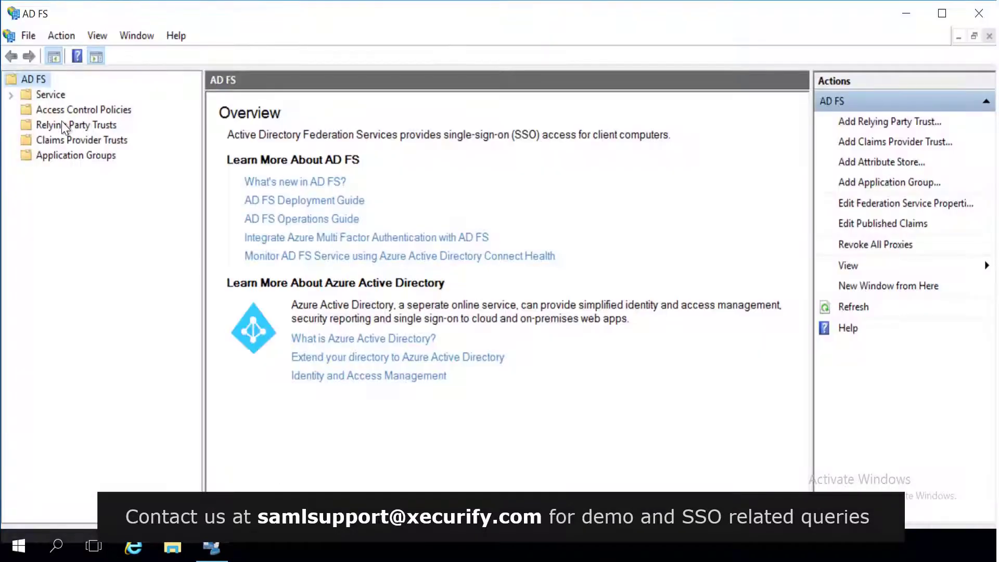
{"action": "left_click", "coordinate": [62, 123]}
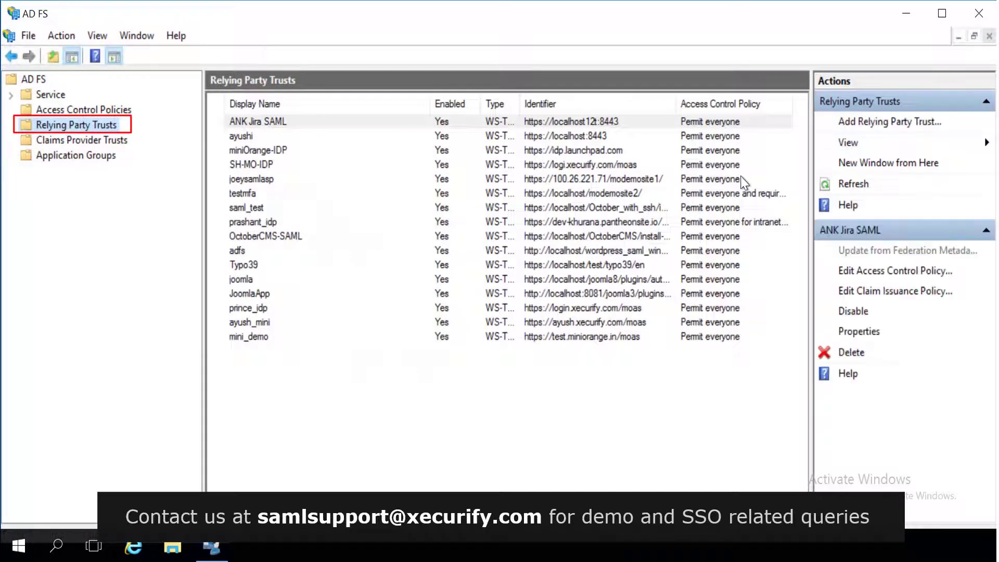
{"action": "left_click", "coordinate": [870, 126]}
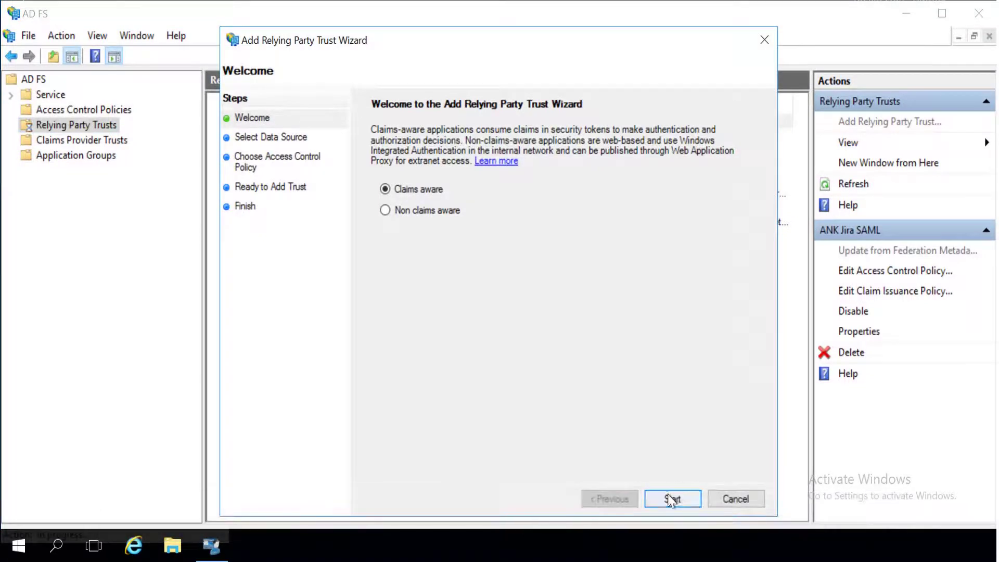
{"action": "left_click", "coordinate": [671, 499]}
{"action": "left_click", "coordinate": [672, 499]}
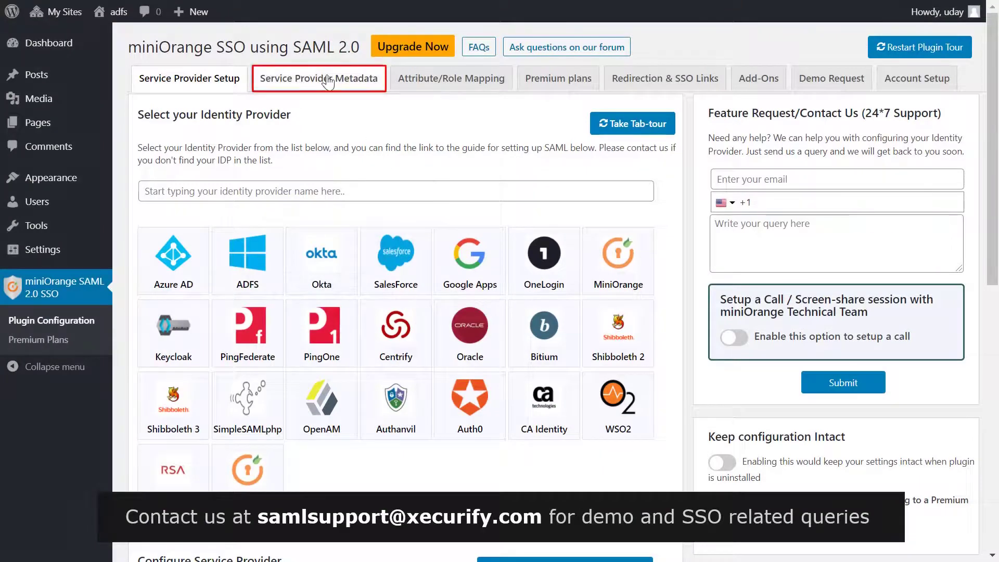
Copy the Metadata URL from the plugin's Service Provider Metadata tab.
{"action": "left_click", "coordinate": [328, 81]}
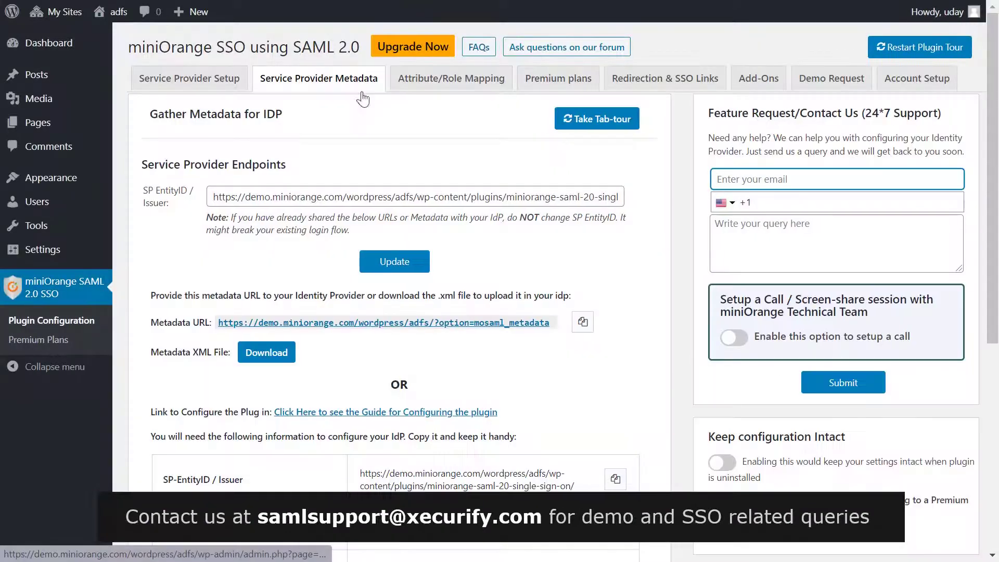
{"action": "left_click", "coordinate": [583, 324]}
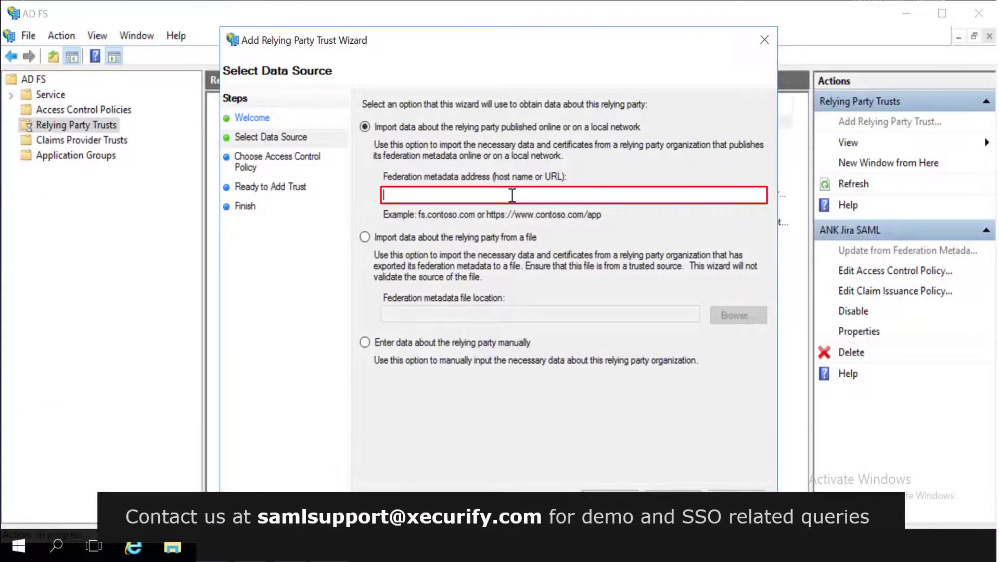
Create relying party trust 'ADFS configuration' from the pasted metadata URL with Permit everyone access.
{"action": "key", "text": "ctrl+v"}
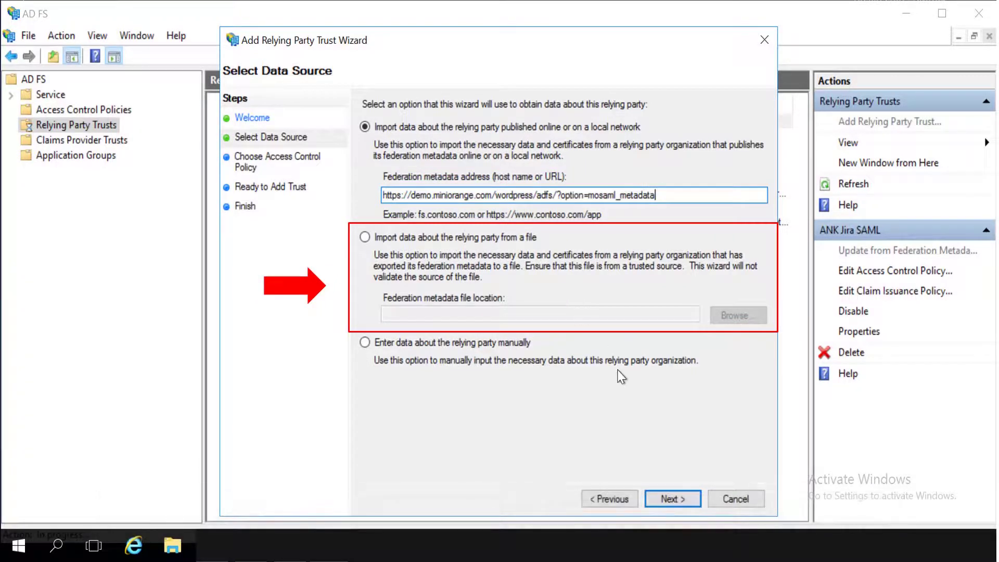
{"action": "left_click", "coordinate": [671, 498]}
{"action": "type", "text": "ADFS"}
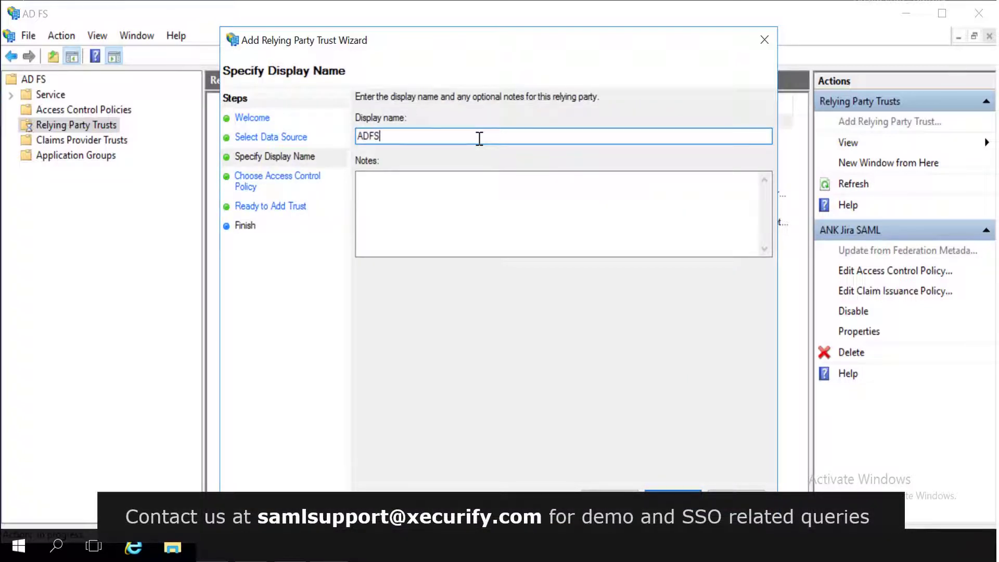
{"action": "type", "text": " configuration"}
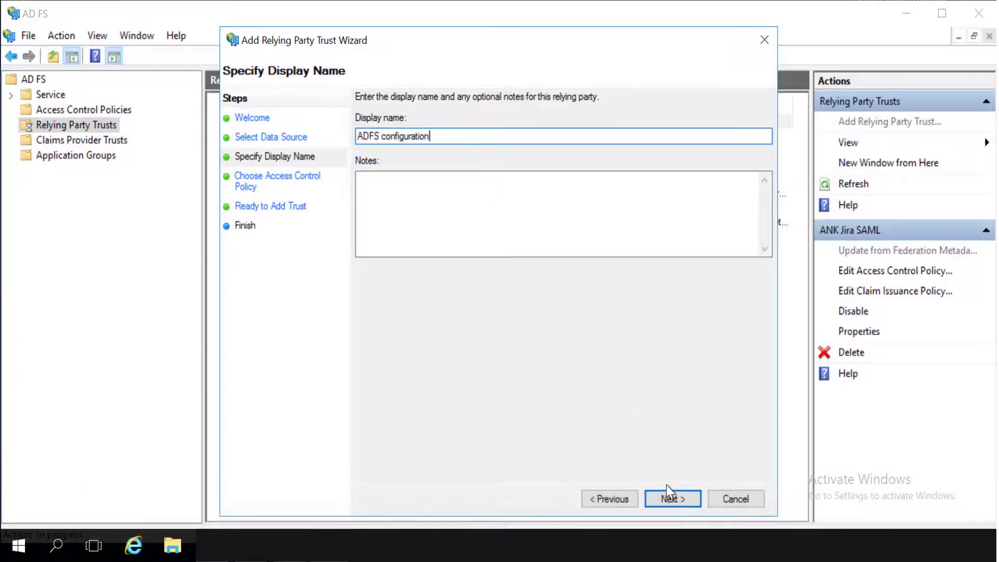
{"action": "left_click", "coordinate": [670, 497]}
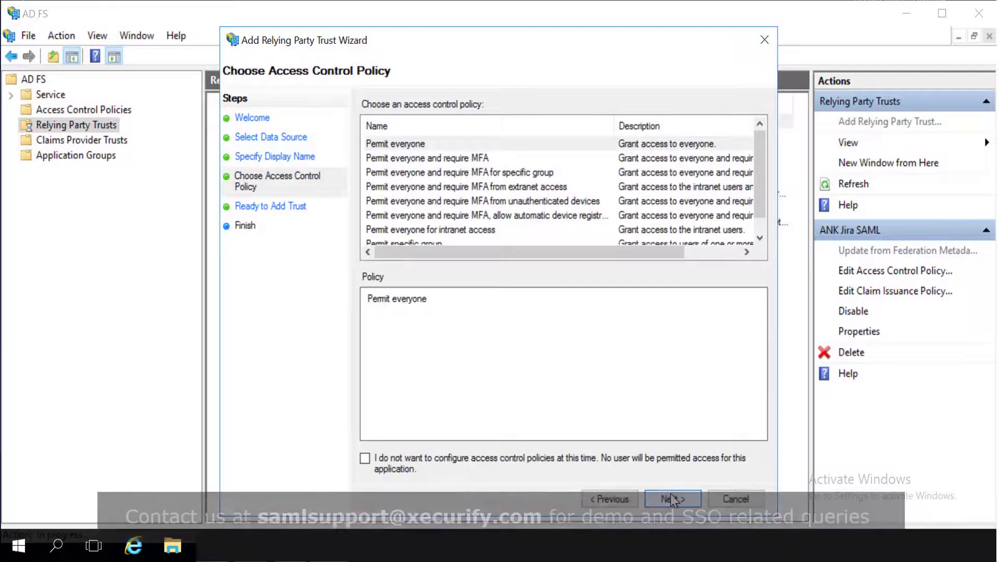
{"action": "left_click", "coordinate": [567, 146]}
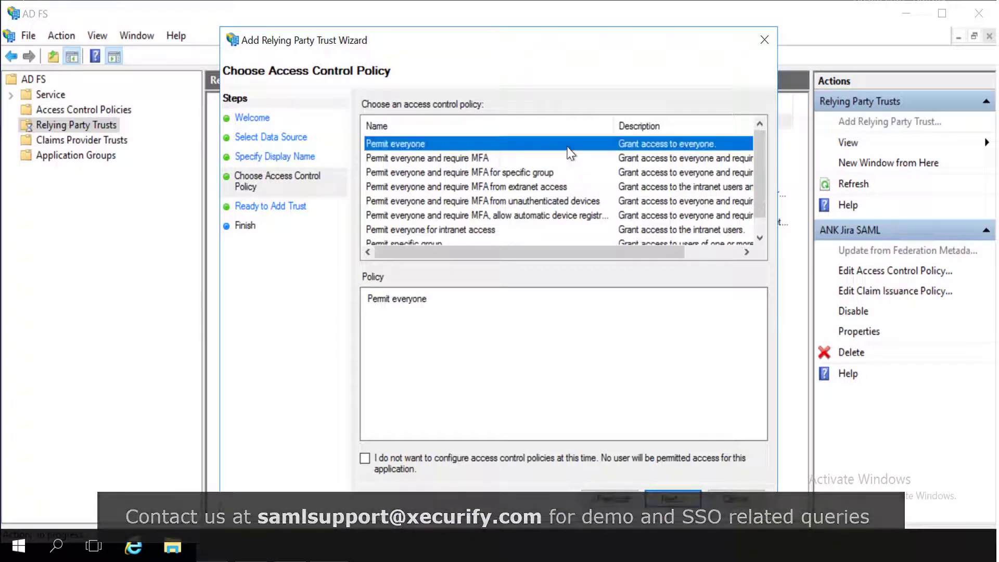
{"action": "left_click", "coordinate": [695, 503]}
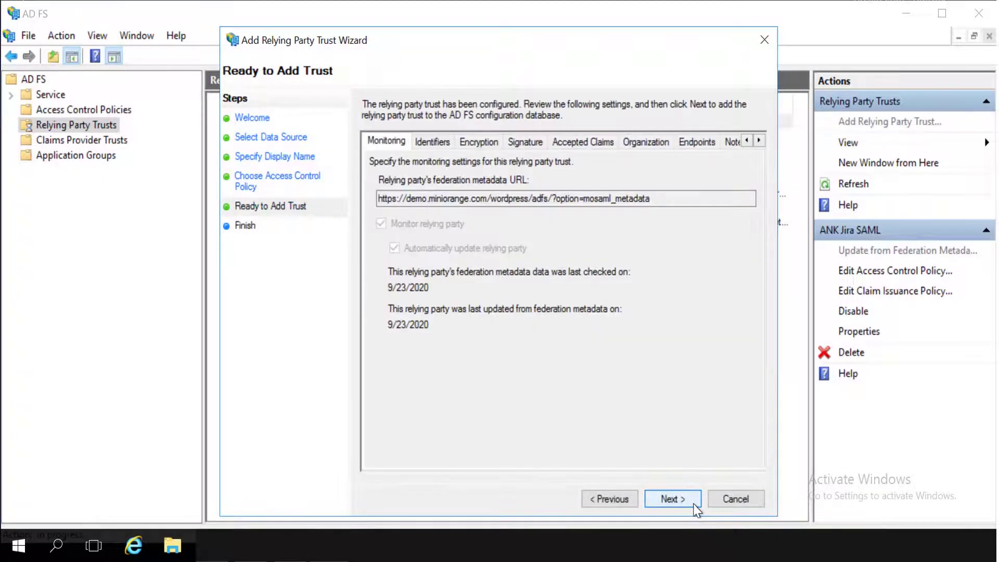
{"action": "left_click", "coordinate": [695, 504]}
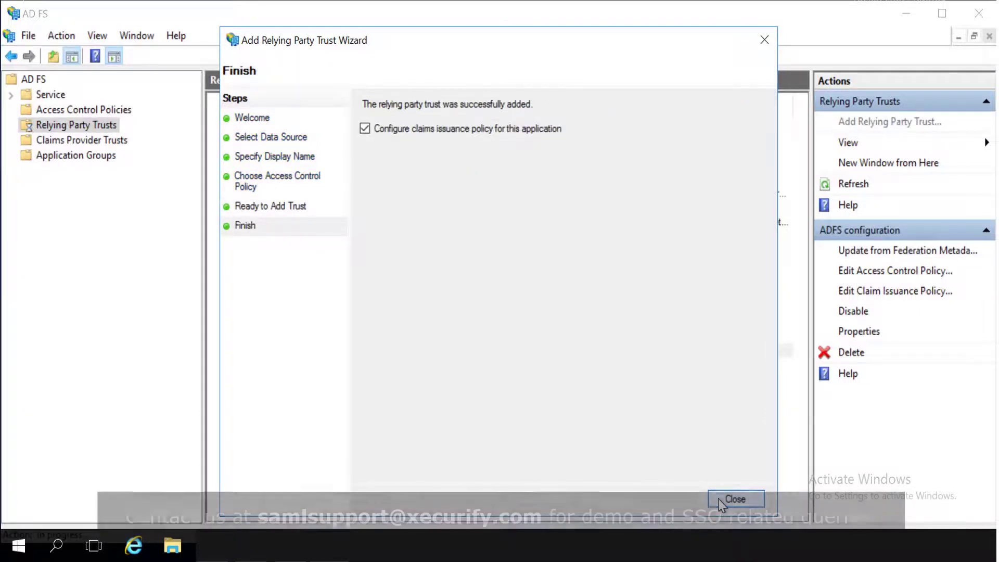
{"action": "left_click", "coordinate": [723, 499]}
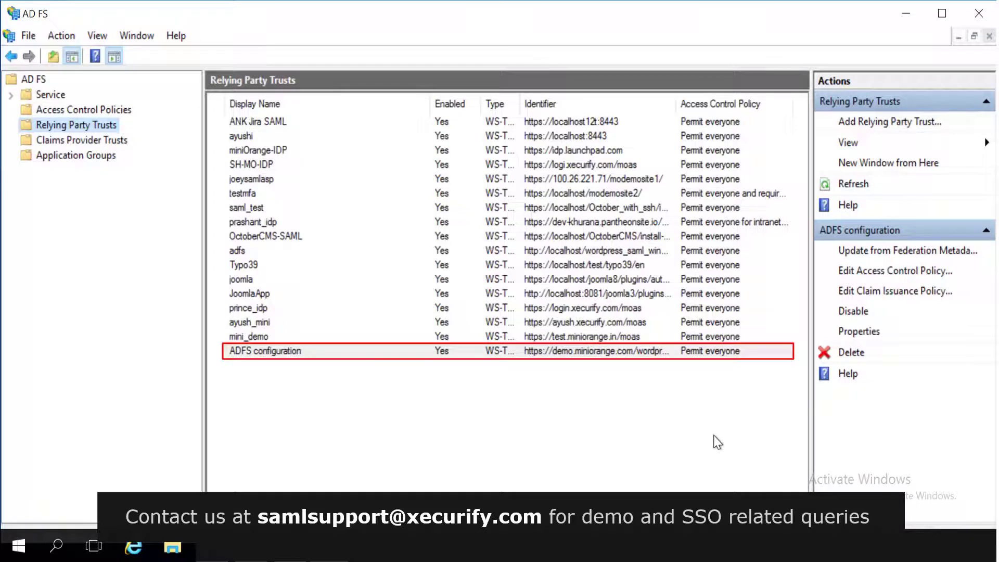
Add a Send LDAP Attributes as Claims rule to the ADFS configuration claim issuance policy.
{"action": "left_click", "coordinate": [458, 359]}
{"action": "left_click", "coordinate": [458, 358]}
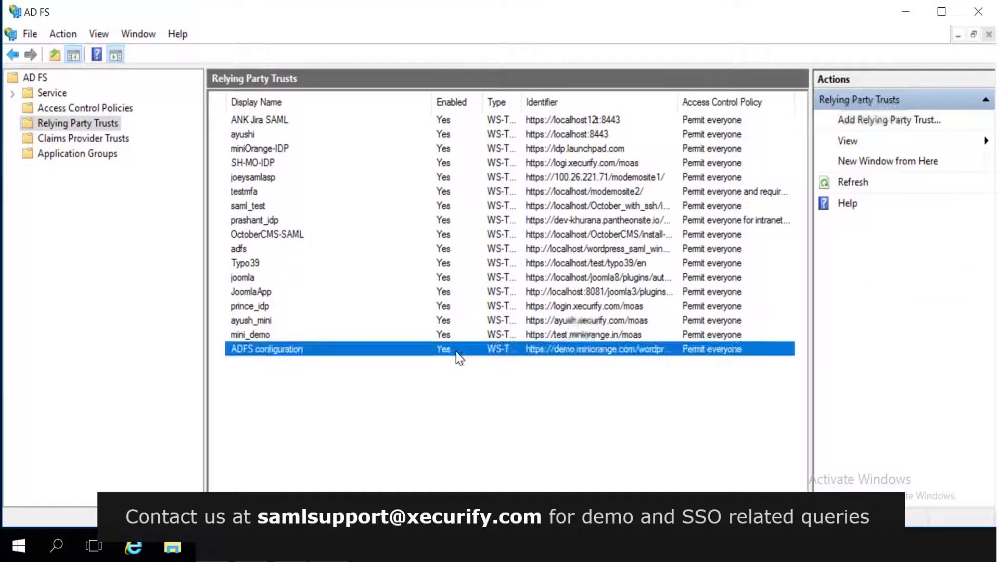
{"action": "right_click", "coordinate": [458, 358]}
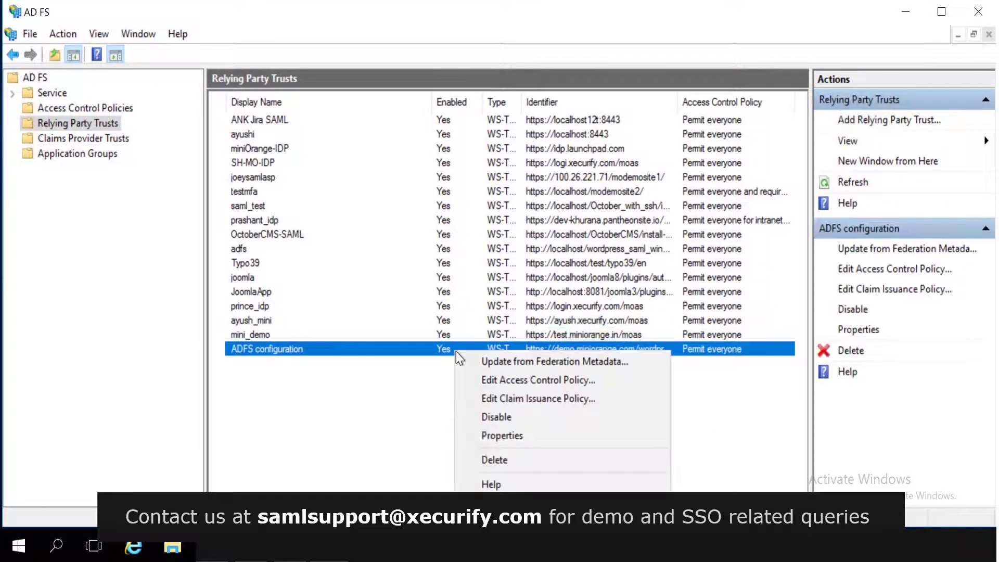
{"action": "left_click", "coordinate": [498, 401]}
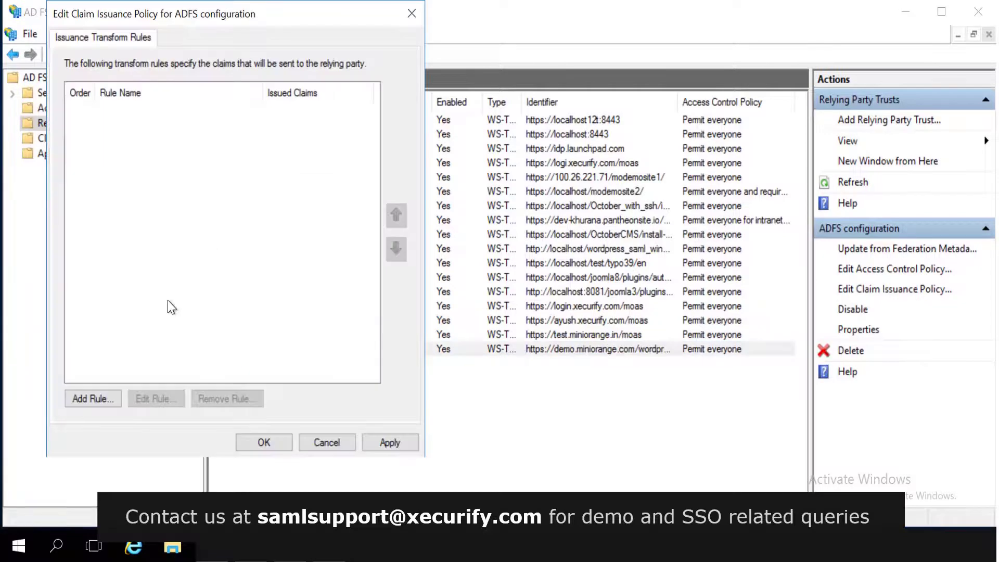
{"action": "left_click", "coordinate": [103, 398]}
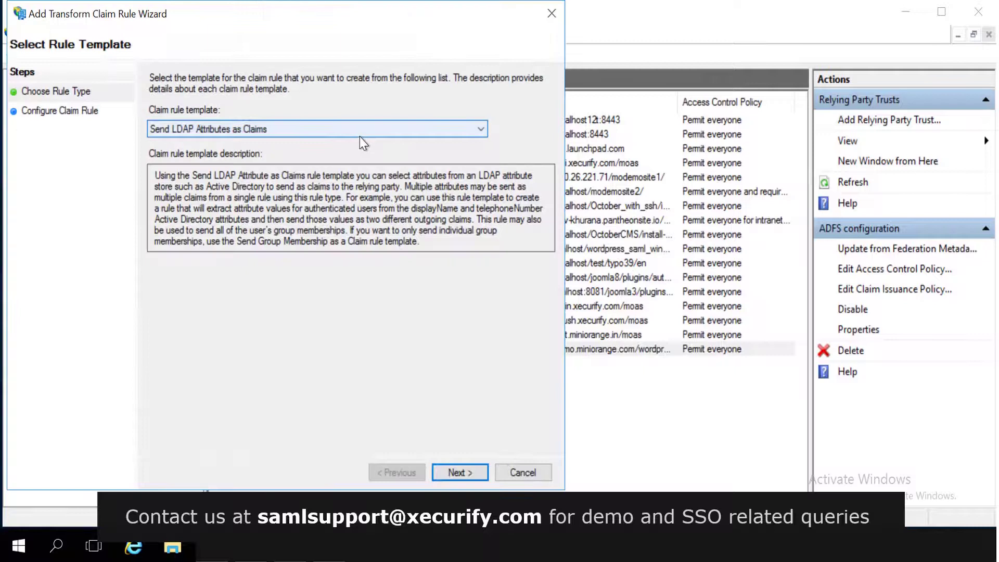
{"action": "left_click", "coordinate": [360, 136]}
{"action": "left_click", "coordinate": [338, 145]}
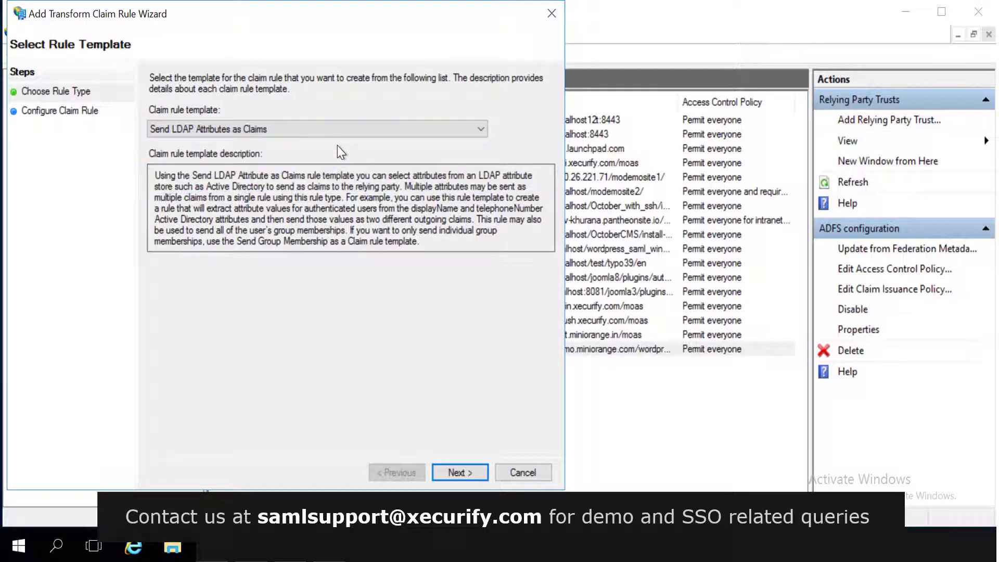
{"action": "left_click", "coordinate": [460, 471]}
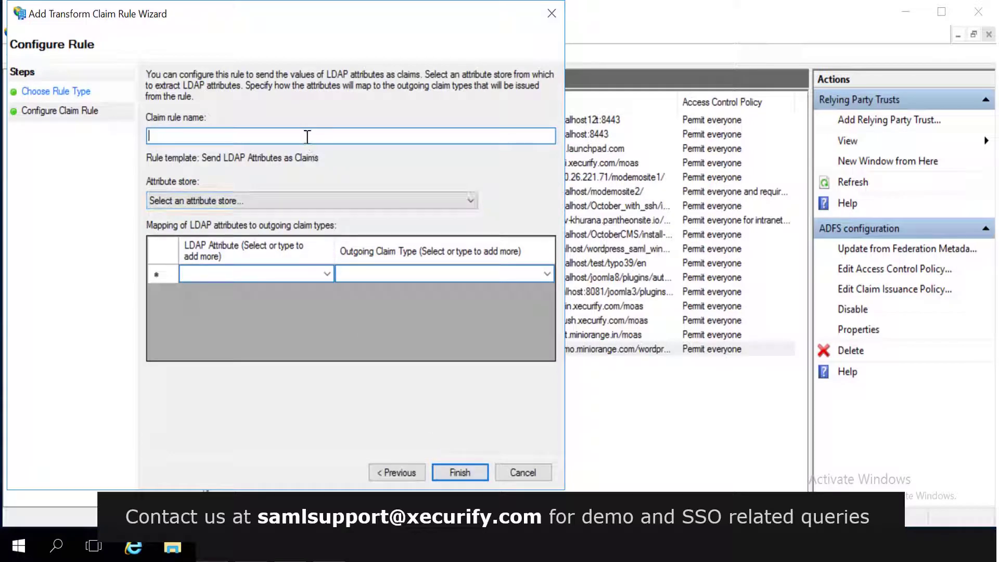
Name the rule 'Claim', use Active Directory, and map E-Mail-Addresses to Name ID.
{"action": "type", "text": "Claim rule"}
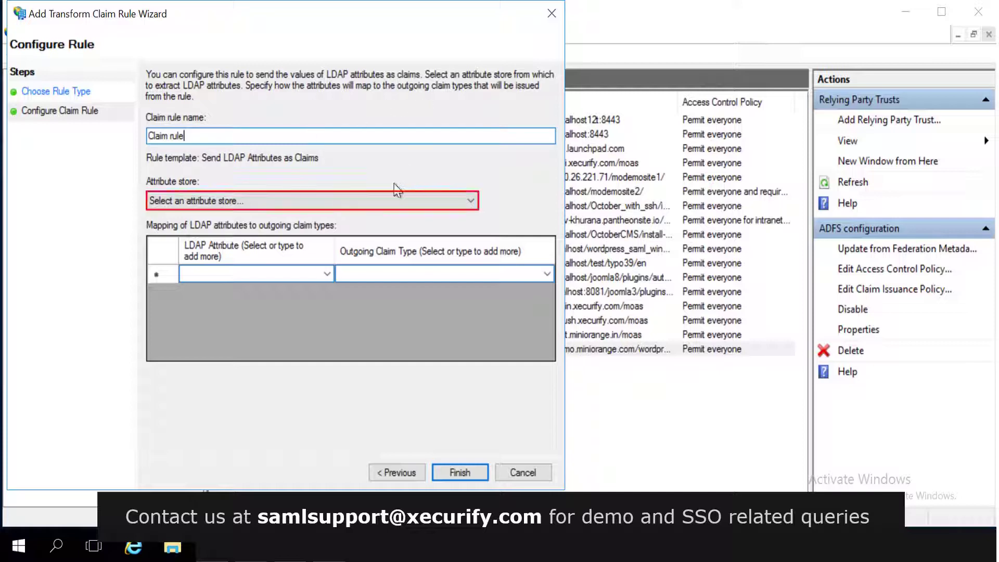
{"action": "left_click", "coordinate": [391, 202]}
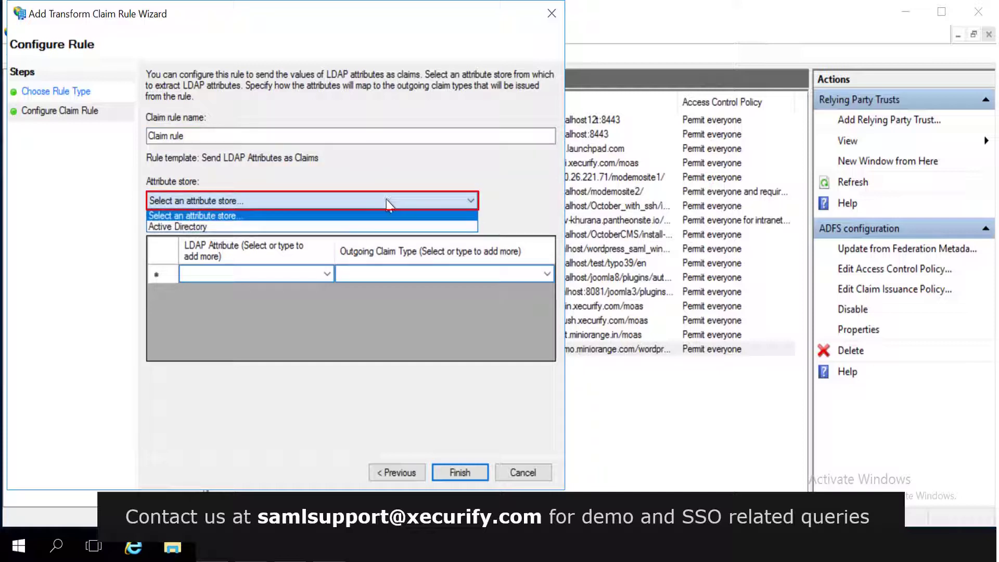
{"action": "left_click", "coordinate": [338, 227]}
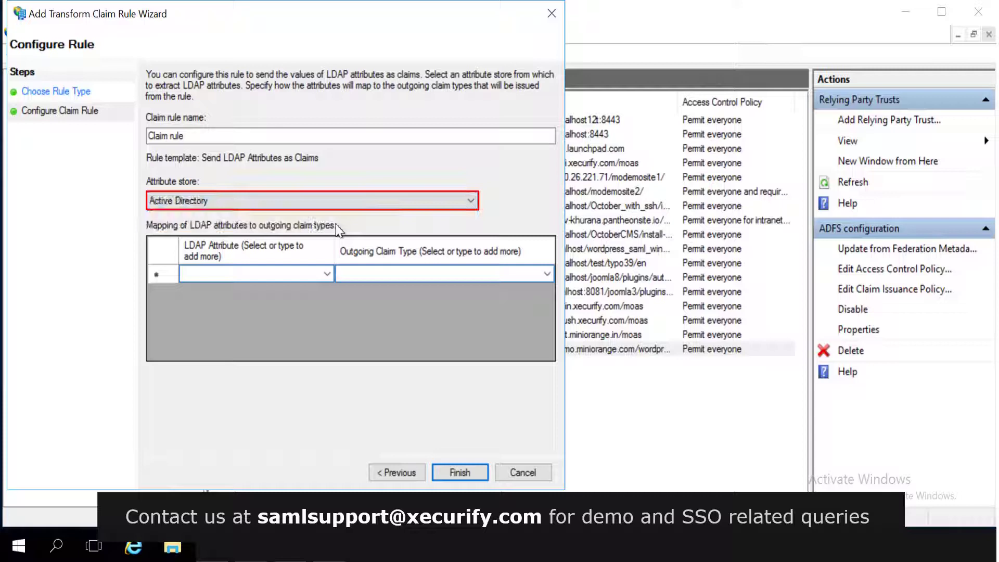
{"action": "left_click", "coordinate": [328, 274]}
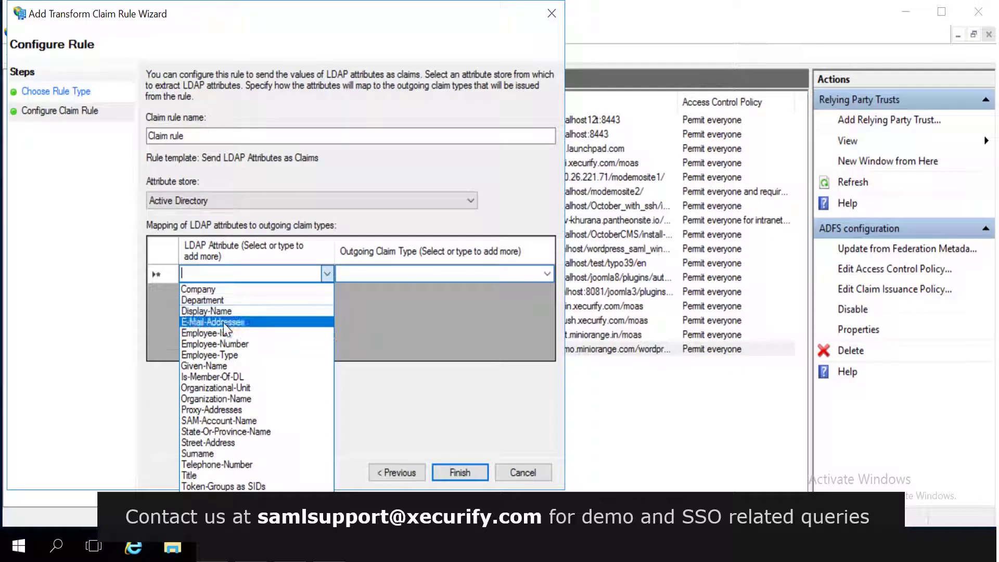
{"action": "left_click", "coordinate": [223, 323]}
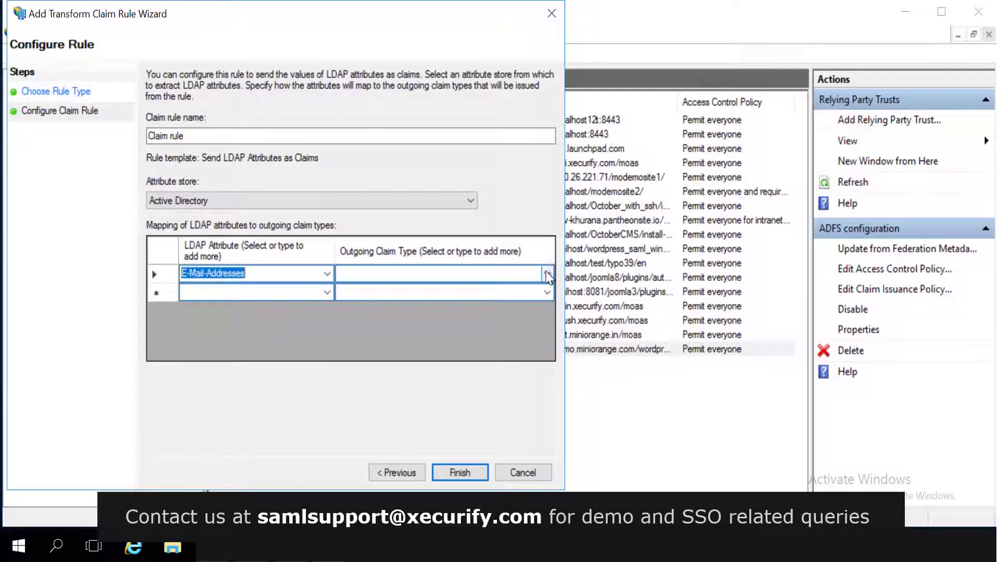
{"action": "left_click", "coordinate": [548, 274]}
{"action": "left_click", "coordinate": [547, 274]}
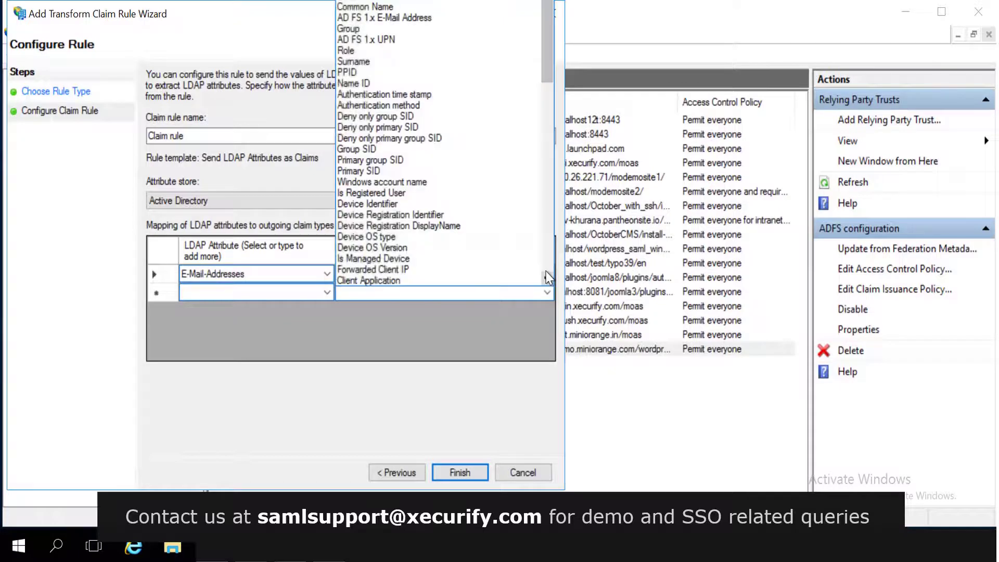
{"action": "left_click", "coordinate": [367, 85]}
Map Display-Name to Name, SAM-Account-Name to Windows account name, and Surname to Surname.
{"action": "left_click", "coordinate": [324, 292]}
{"action": "left_click", "coordinate": [245, 335]}
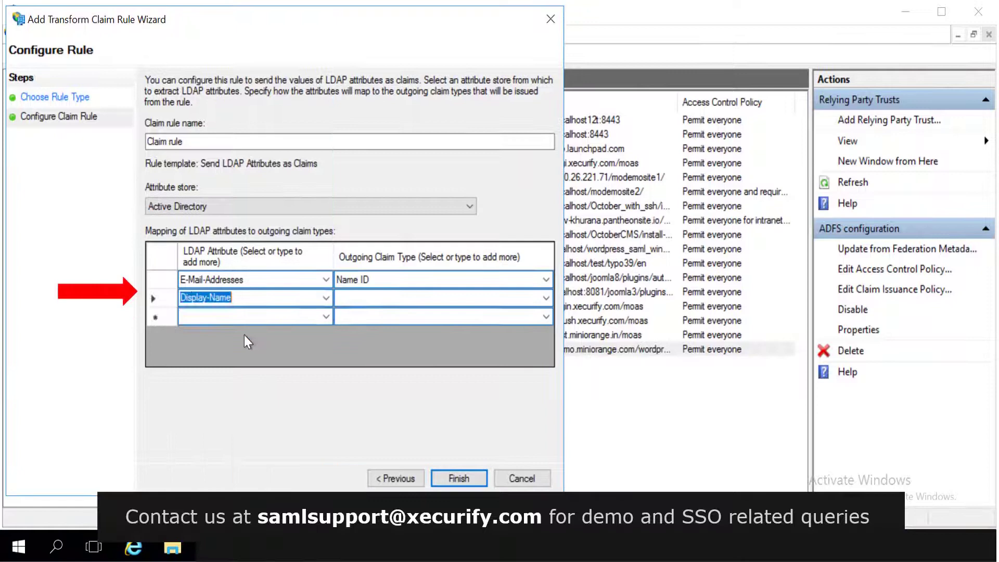
{"action": "left_click", "coordinate": [545, 300]}
{"action": "left_click", "coordinate": [365, 3]}
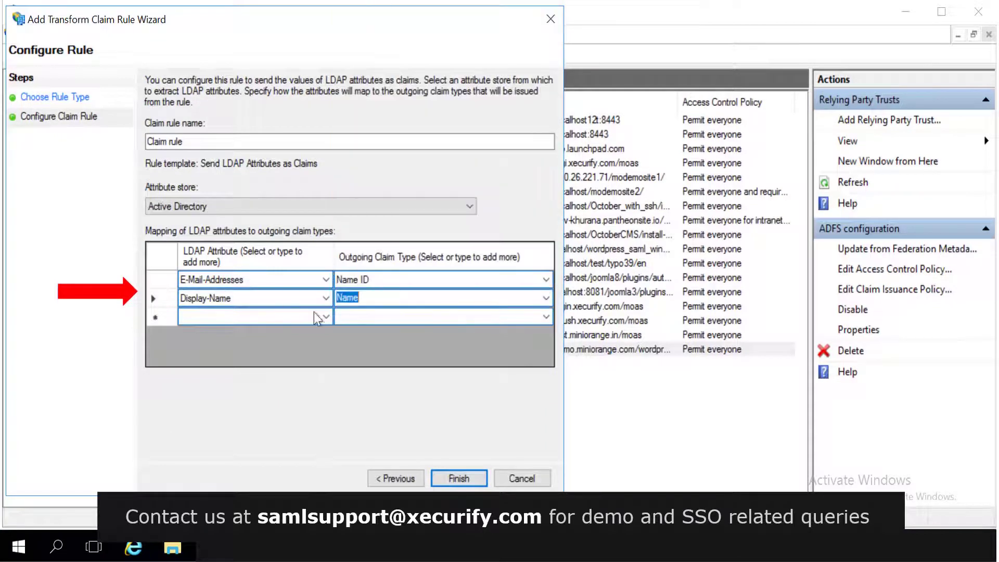
{"action": "left_click", "coordinate": [324, 316]}
{"action": "left_click", "coordinate": [242, 194]}
{"action": "left_click", "coordinate": [546, 316]}
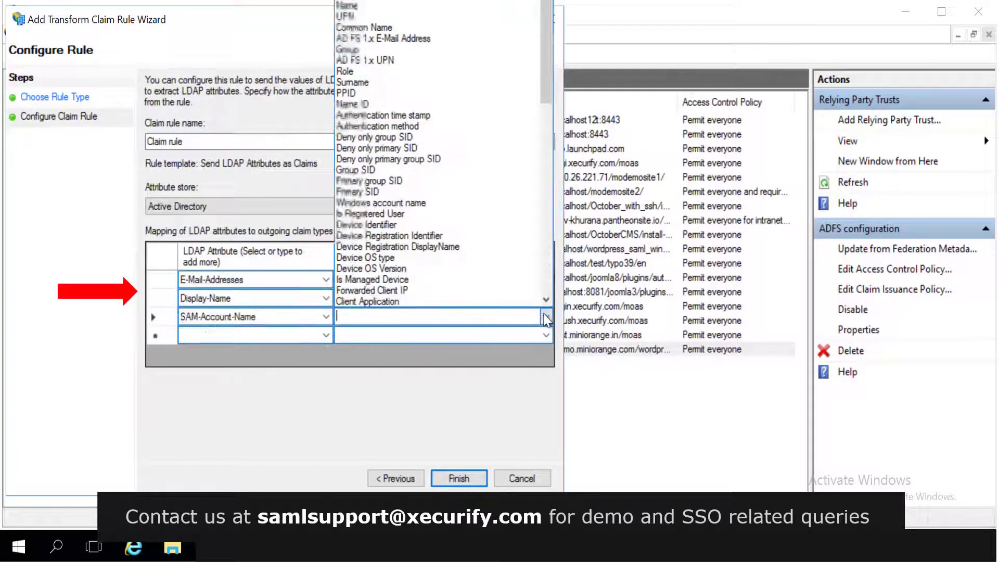
{"action": "left_click", "coordinate": [385, 202]}
{"action": "left_click", "coordinate": [326, 335]}
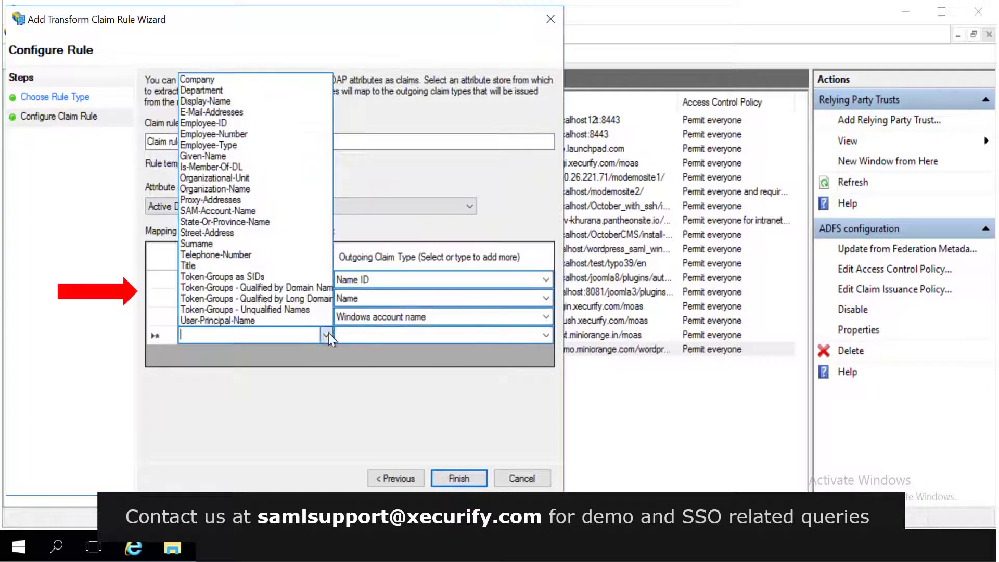
{"action": "left_click", "coordinate": [197, 245]}
{"action": "left_click", "coordinate": [546, 335]}
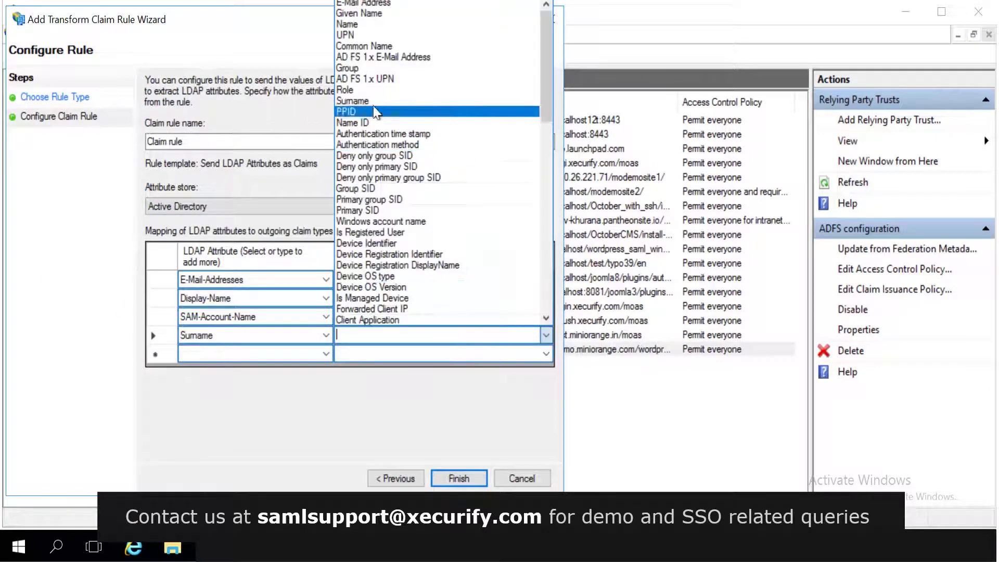
{"action": "left_click", "coordinate": [395, 102]}
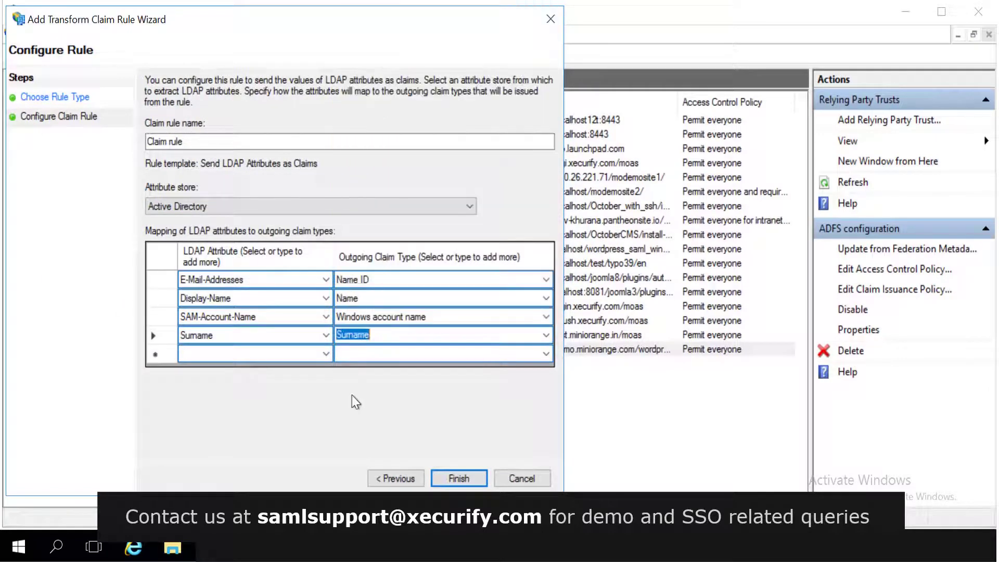
Finish the claim rule and apply it to the trust's issuance policy.
{"action": "left_click", "coordinate": [453, 479]}
{"action": "left_click", "coordinate": [423, 465]}
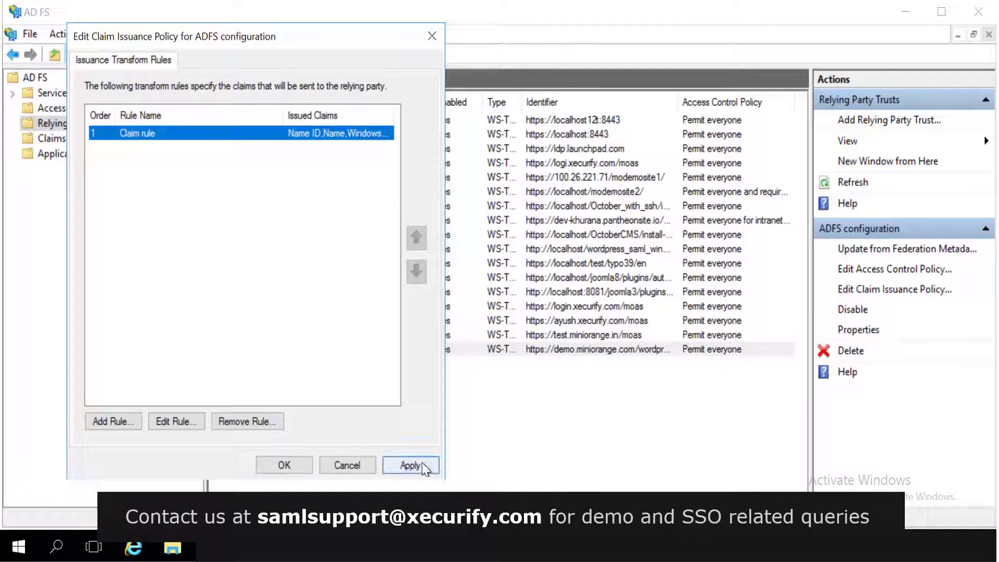
{"action": "left_click", "coordinate": [297, 464]}
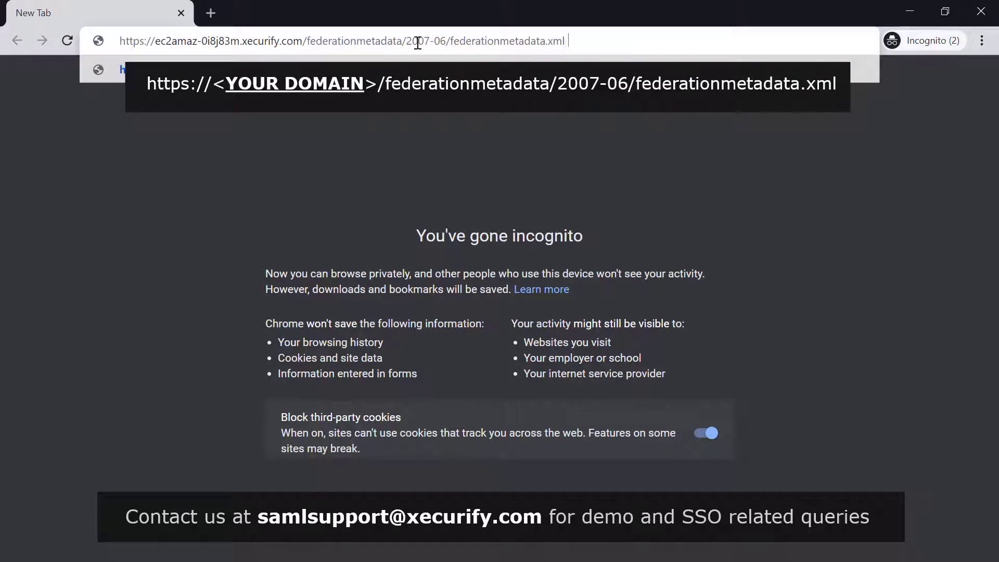
Download federationmetadata.xml from the AD FS server's /federationmetadata/2007-06/ address.
{"action": "key", "text": "Return"}
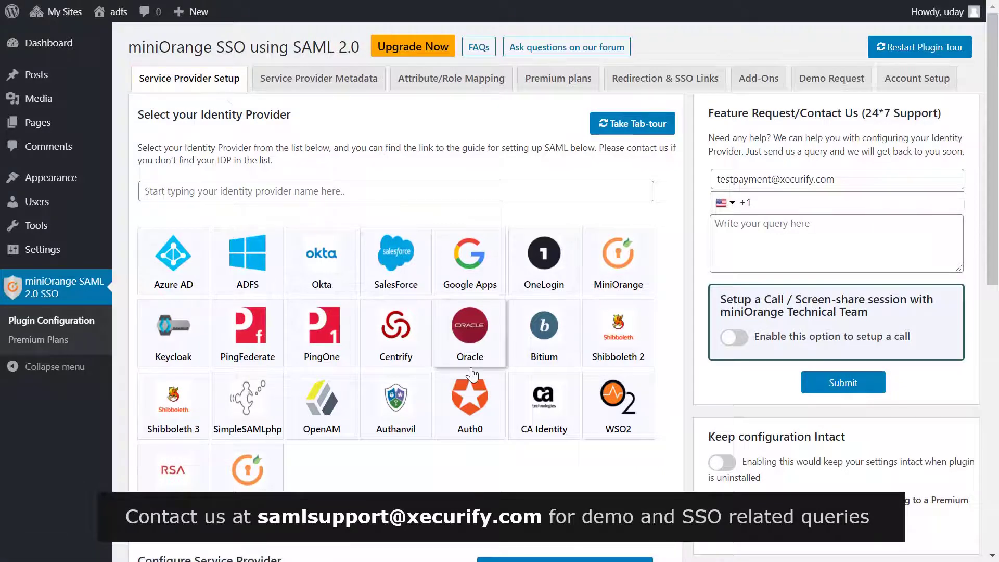
Upload the downloaded federationmetadata.xml as metadata for identity provider 'ADFS'.
{"action": "scroll", "coordinate": [472, 371], "scroll_direction": "down", "scroll_amount": 1}
{"action": "scroll", "coordinate": [472, 370], "scroll_direction": "down", "scroll_amount": 1}
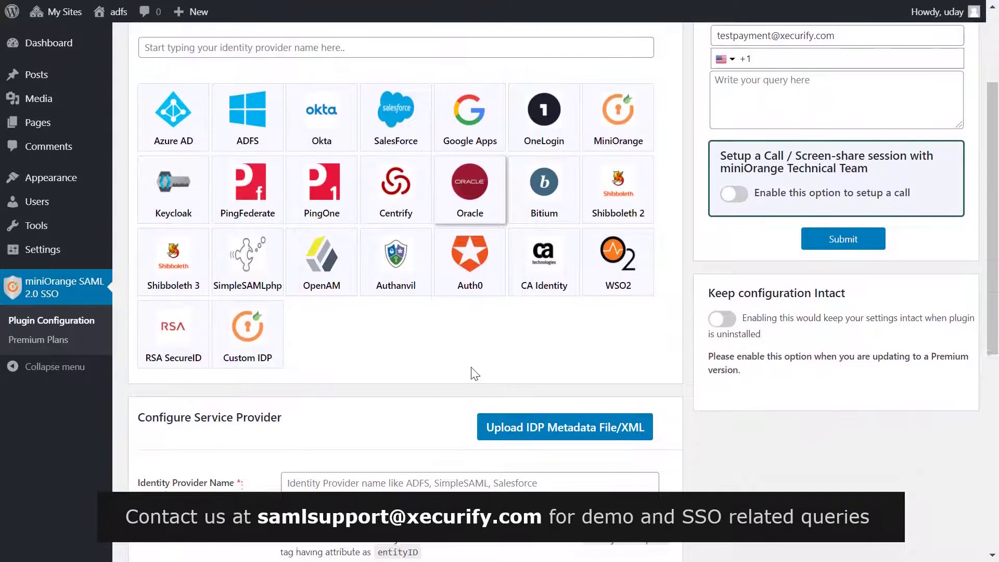
{"action": "left_click", "coordinate": [508, 430]}
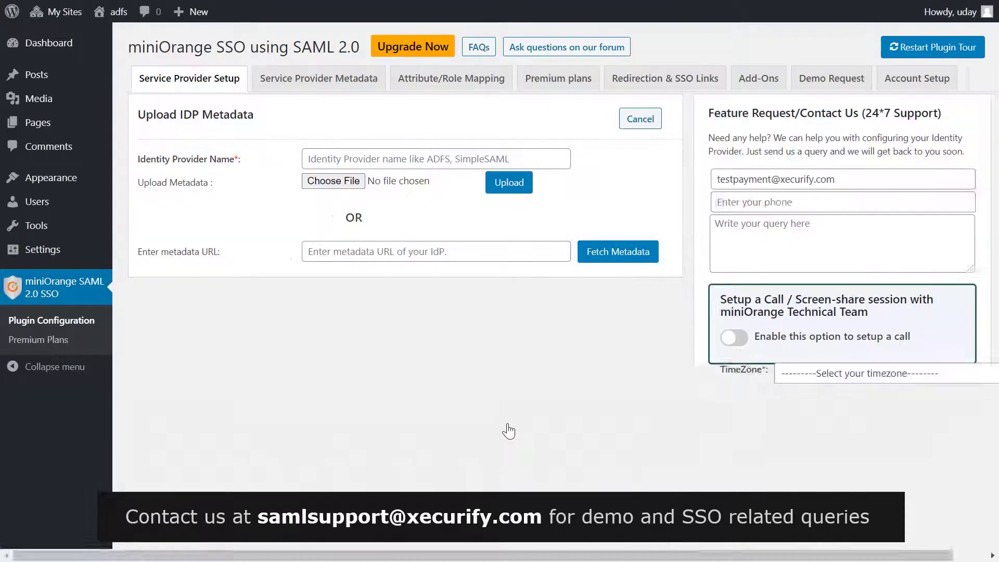
{"action": "left_click", "coordinate": [390, 161]}
{"action": "type", "text": "ADF"}
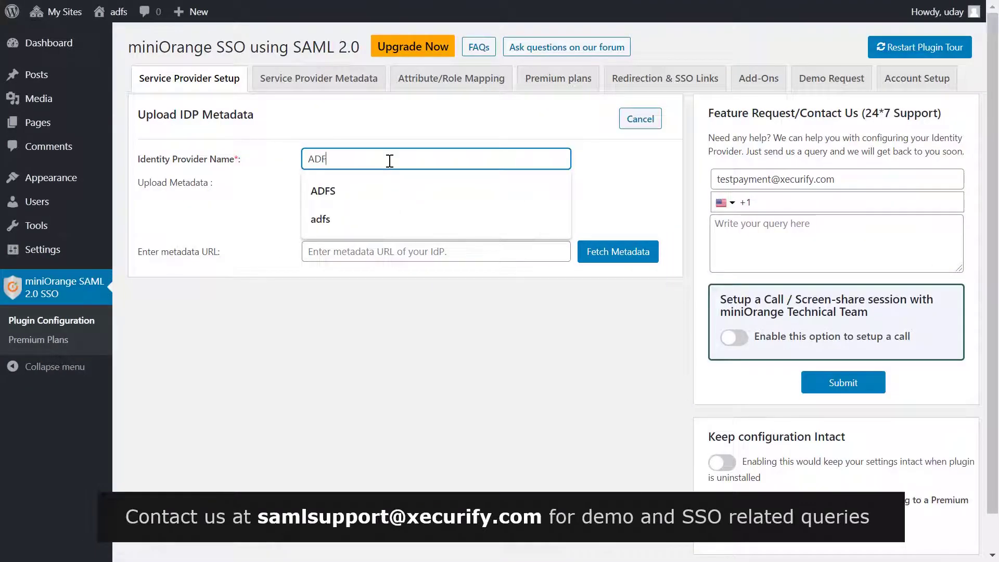
{"action": "type", "text": "S"}
{"action": "left_click", "coordinate": [264, 219]}
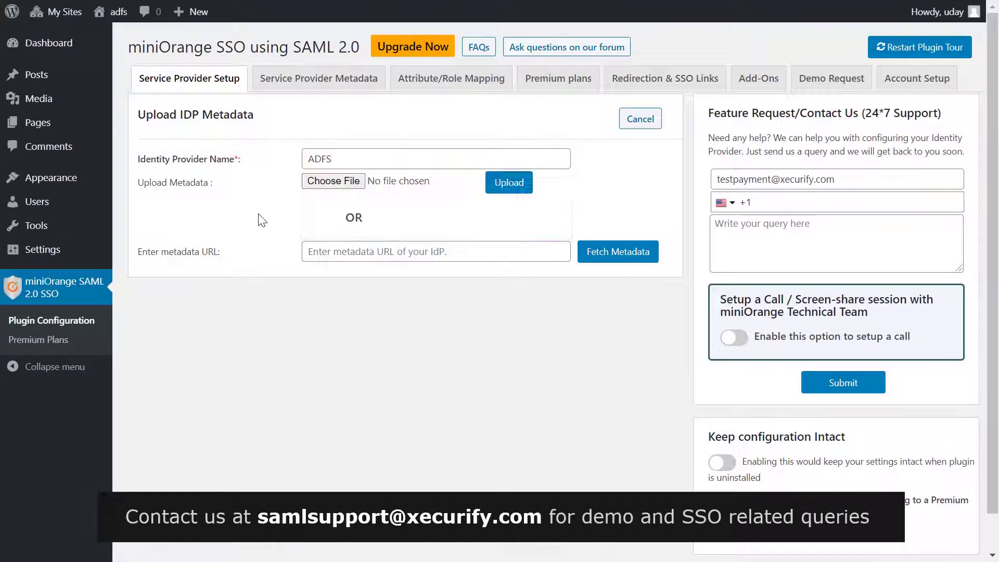
{"action": "left_click", "coordinate": [319, 187]}
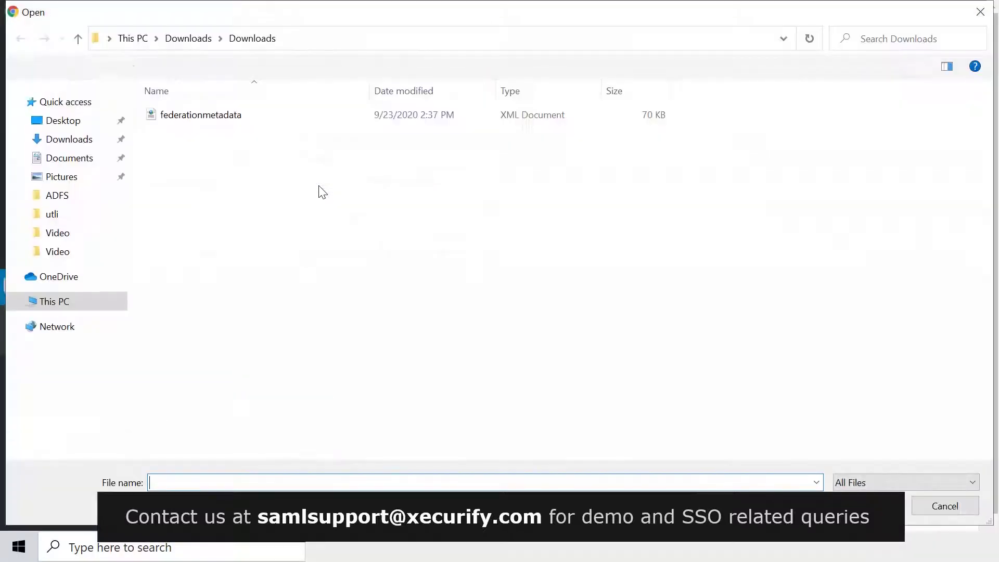
{"action": "left_click", "coordinate": [250, 120]}
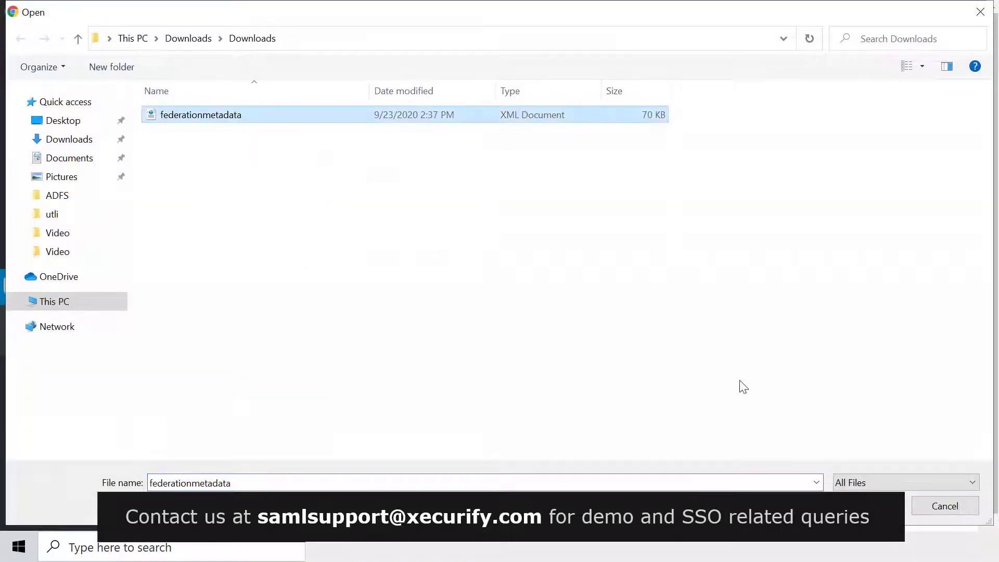
{"action": "left_click", "coordinate": [885, 506]}
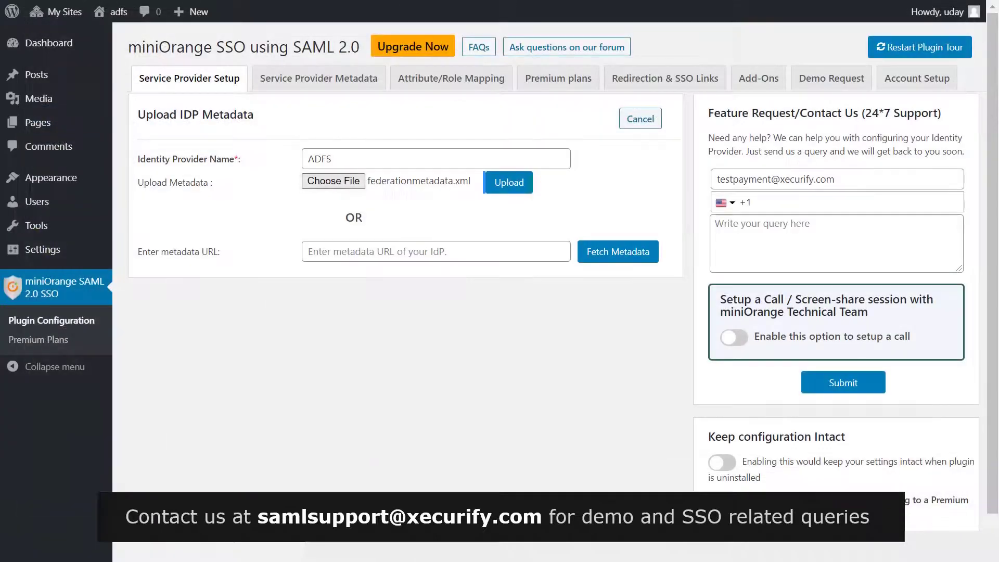
{"action": "left_click", "coordinate": [510, 184]}
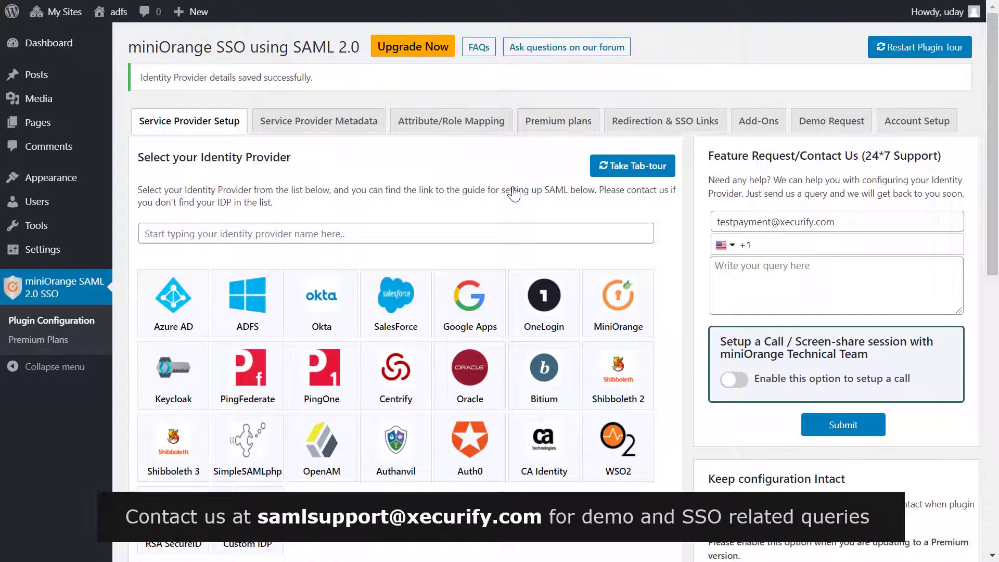
Run Test configuration and review the TEST SUCCESSFUL result with its four received attributes.
{"action": "scroll", "coordinate": [514, 192], "scroll_direction": "down", "scroll_amount": 15}
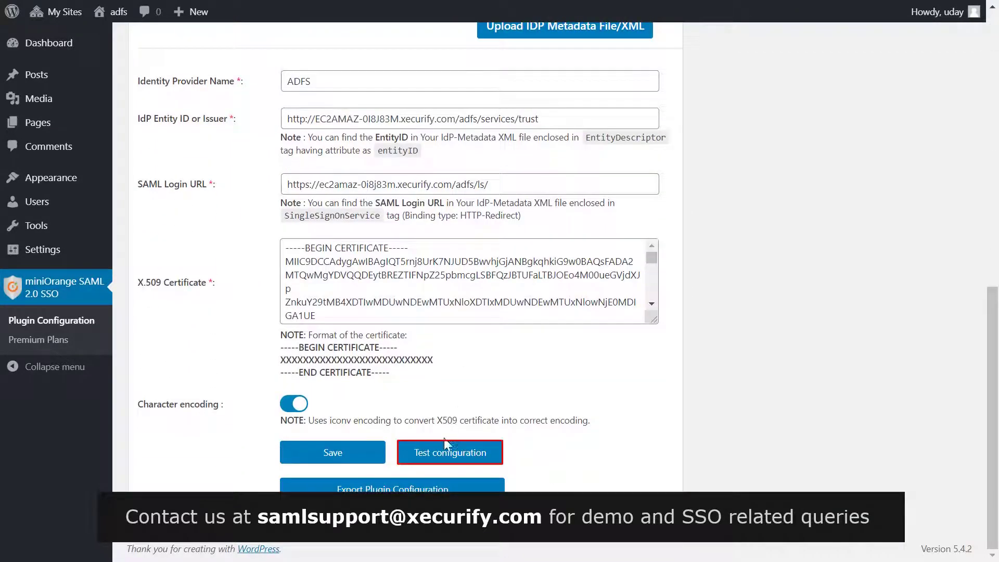
{"action": "left_click", "coordinate": [442, 454]}
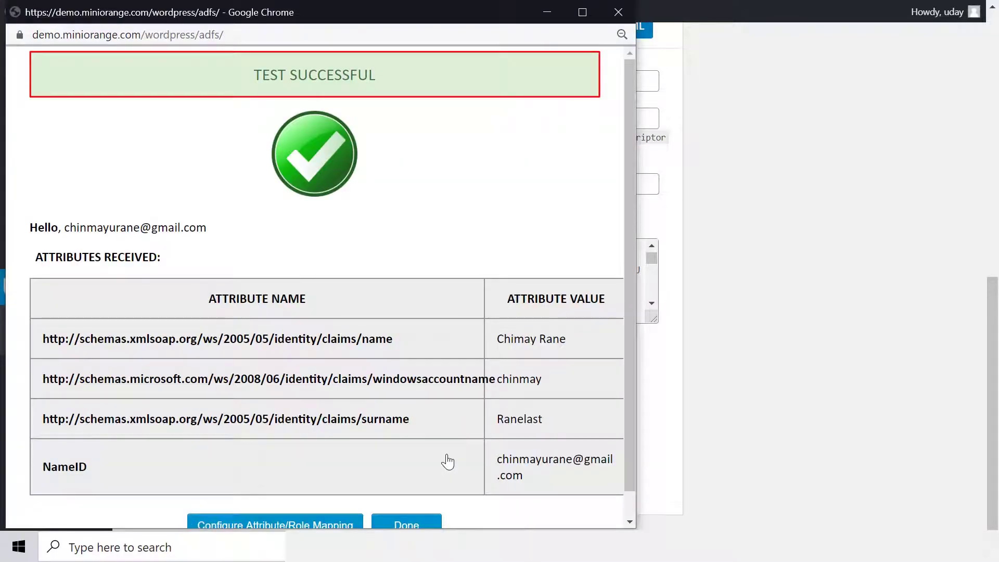
{"action": "scroll", "coordinate": [448, 462], "scroll_direction": "down", "scroll_amount": 1}
{"action": "scroll", "coordinate": [447, 462], "scroll_direction": "up", "scroll_amount": 1}
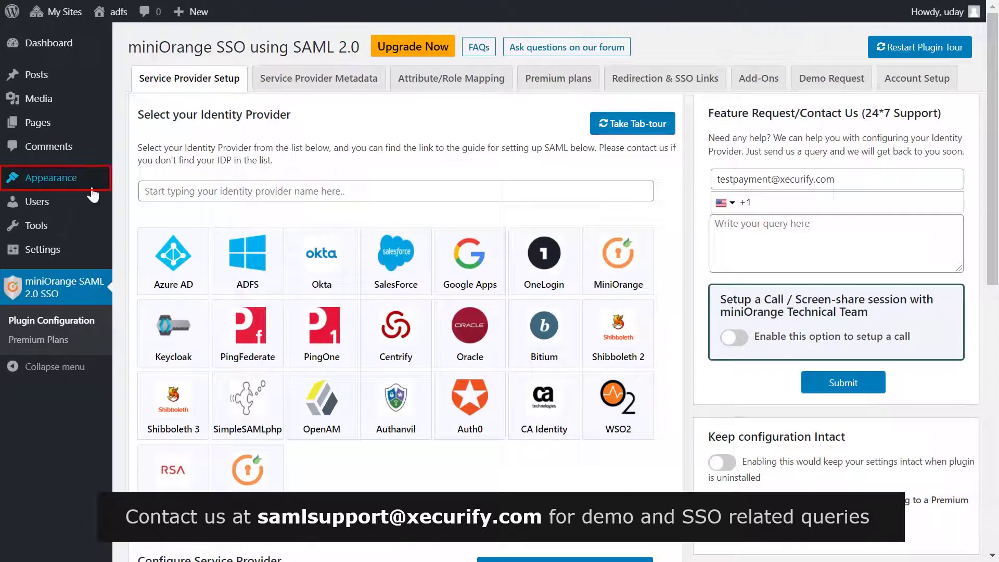
Add the Login with ADFS widget to Footer #1, titled 'Login with ADFS', and save it.
{"action": "mouse_move", "coordinate": [88, 182]}
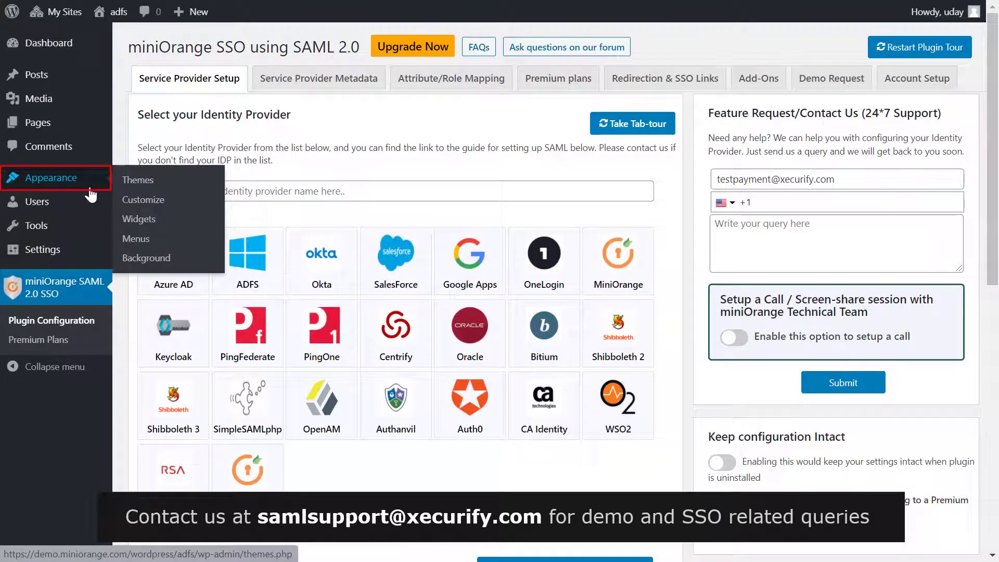
{"action": "left_click", "coordinate": [147, 224]}
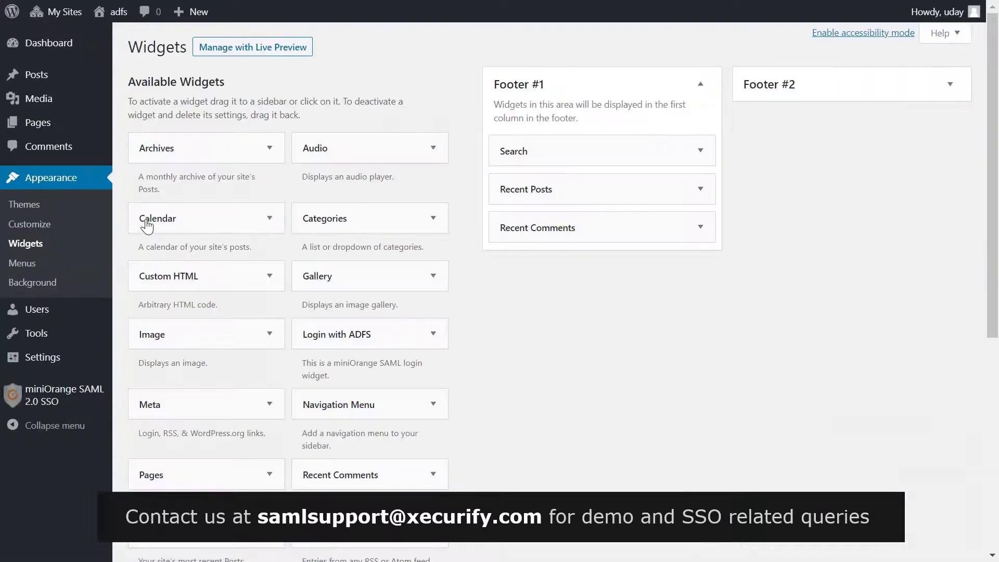
{"action": "left_click", "coordinate": [355, 338]}
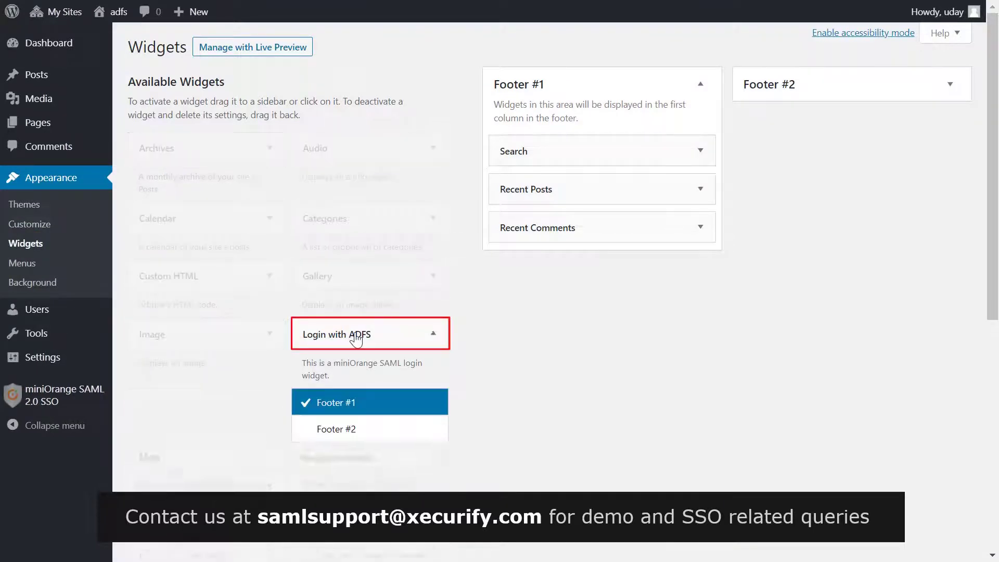
{"action": "left_click", "coordinate": [396, 460]}
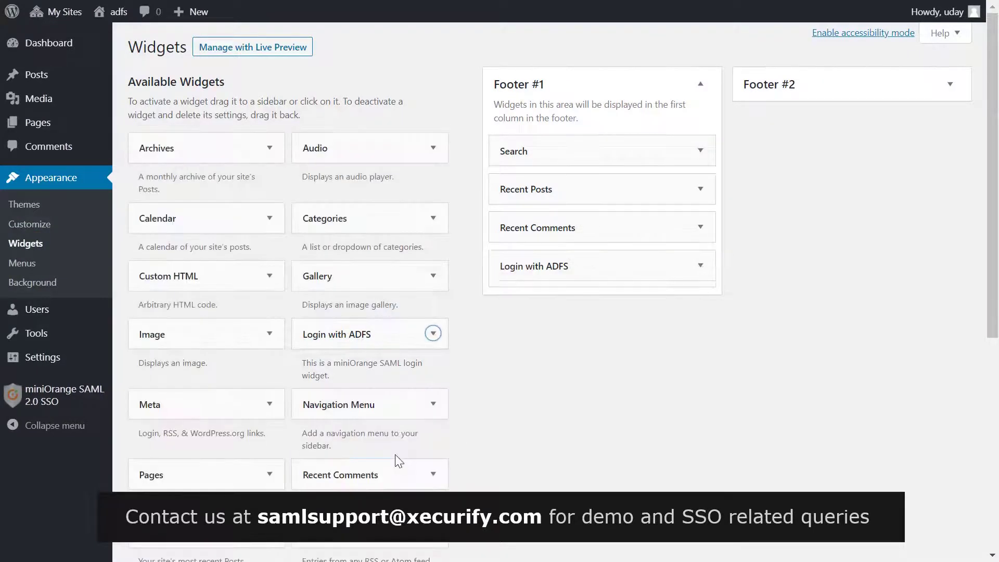
{"action": "left_click", "coordinate": [542, 322]}
{"action": "type", "text": "L"}
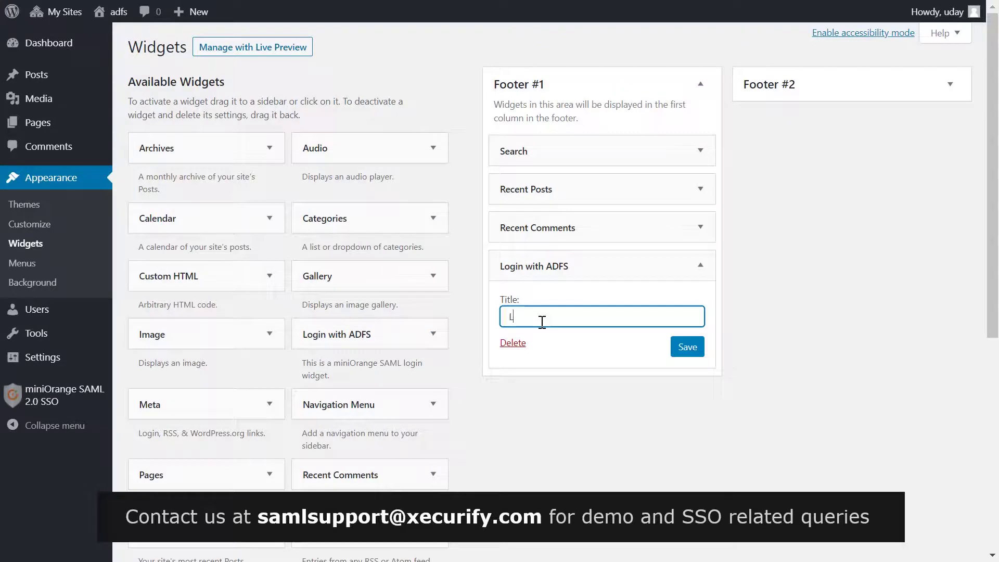
{"action": "type", "text": "ogin with ADFS"}
{"action": "left_click", "coordinate": [687, 348]}
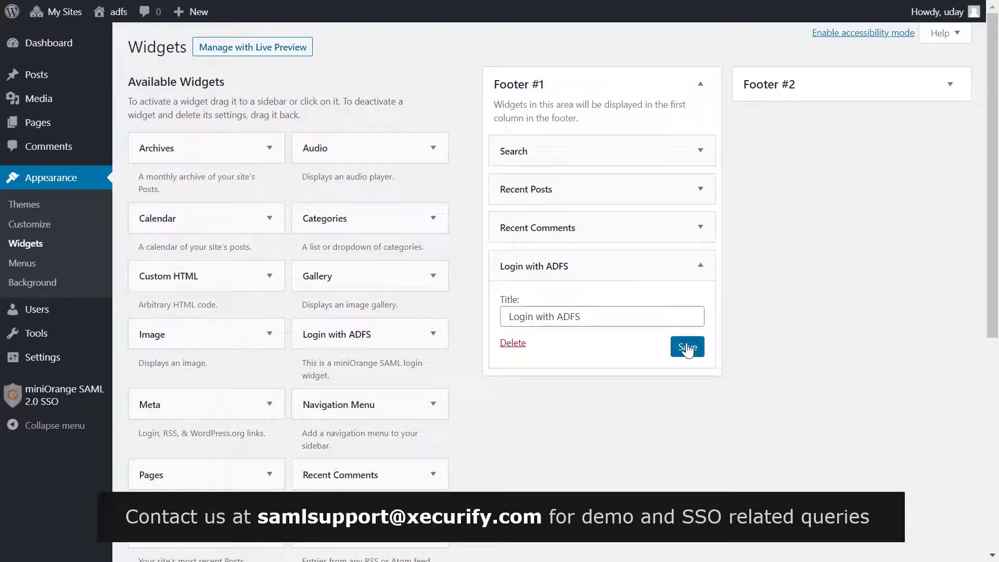
{"action": "left_click", "coordinate": [688, 348]}
{"action": "left_click", "coordinate": [544, 342]}
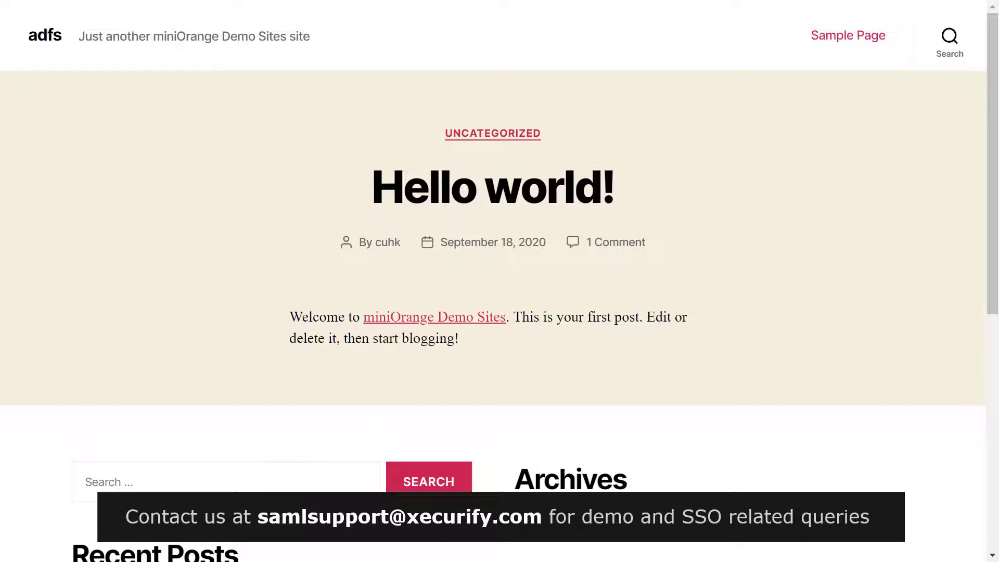
Sign in through the footer's Login with ADFS link using the organizational account e-mail and password.
{"action": "scroll", "coordinate": [662, 167], "scroll_direction": "down", "scroll_amount": 8}
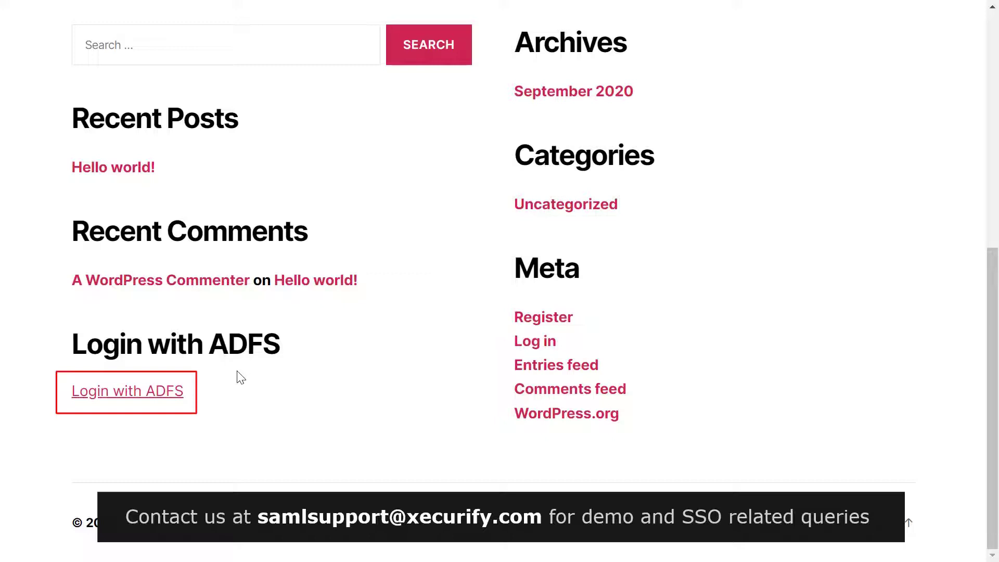
{"action": "left_click", "coordinate": [146, 396]}
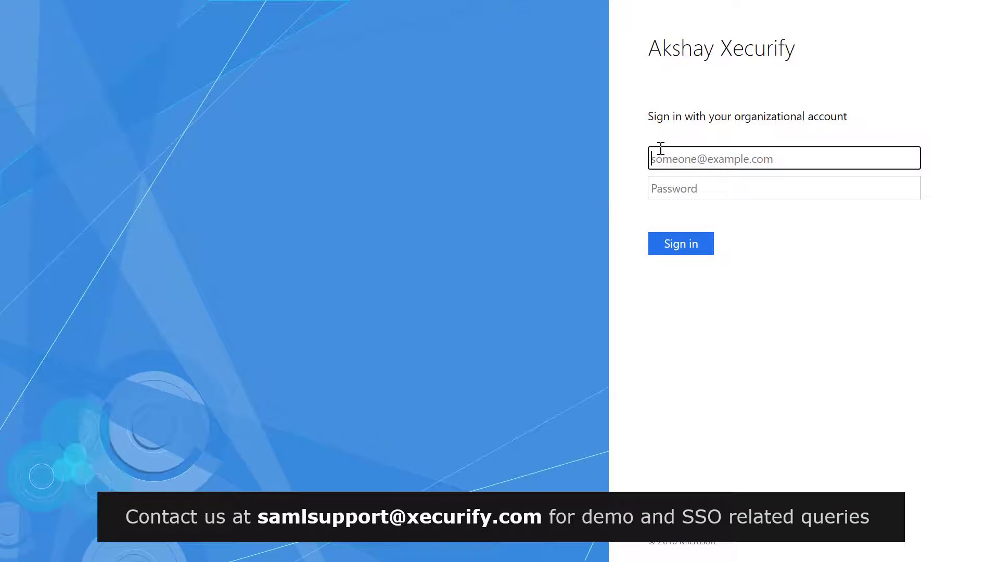
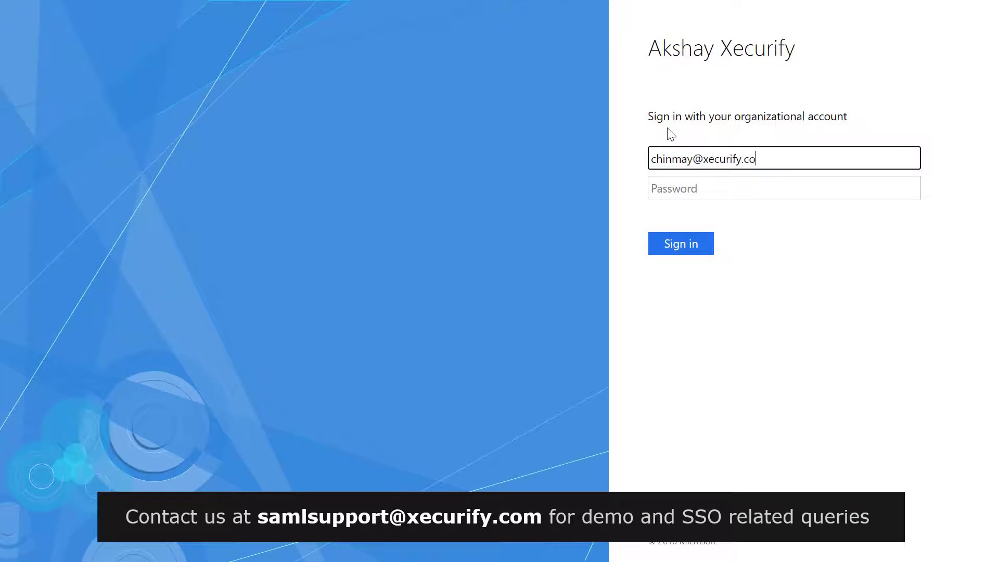
{"action": "left_click", "coordinate": [680, 187]}
{"action": "type", "text": "•••••••••"}
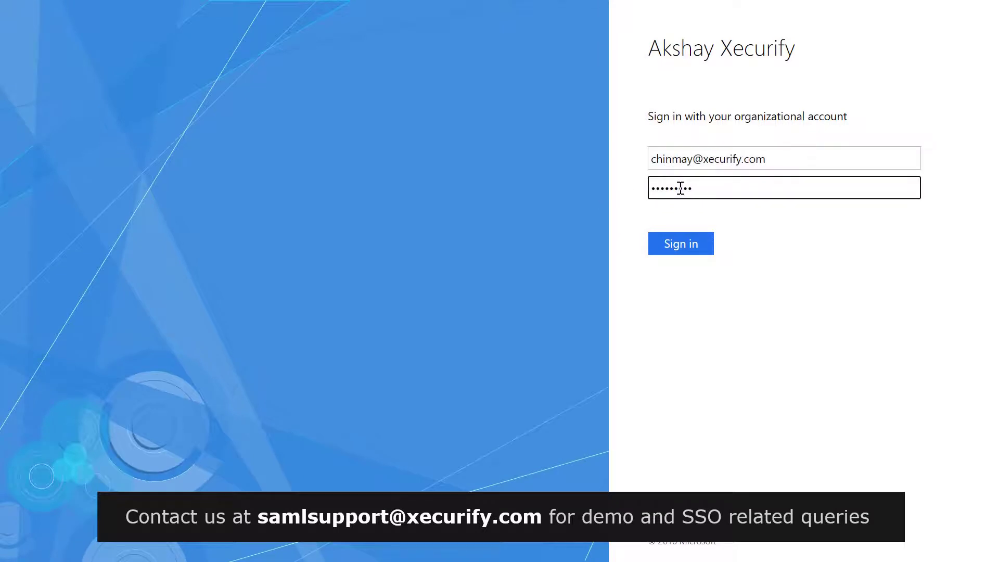
{"action": "left_click", "coordinate": [681, 244]}
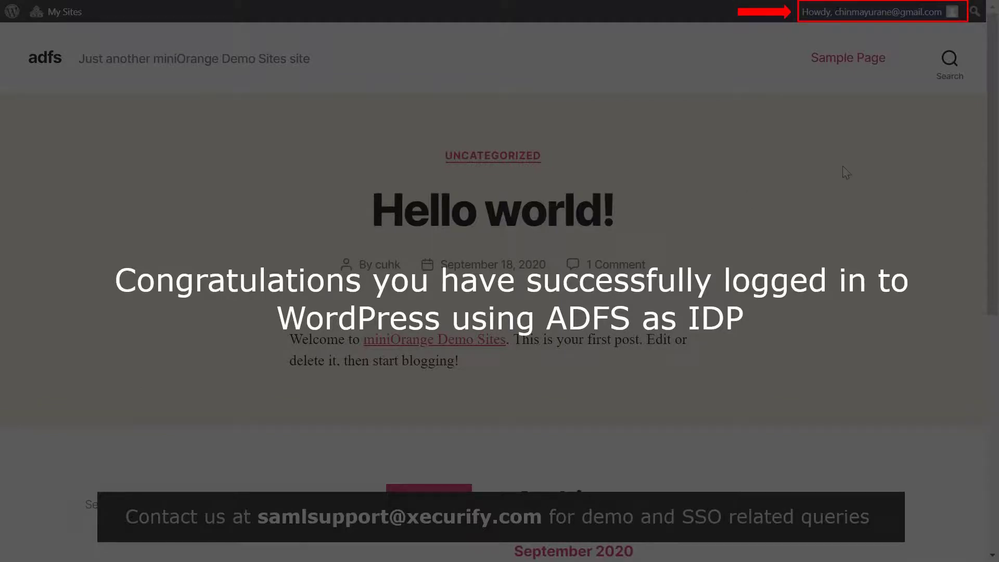
{"action": "scroll", "coordinate": [846, 170], "scroll_direction": "down", "scroll_amount": 1}
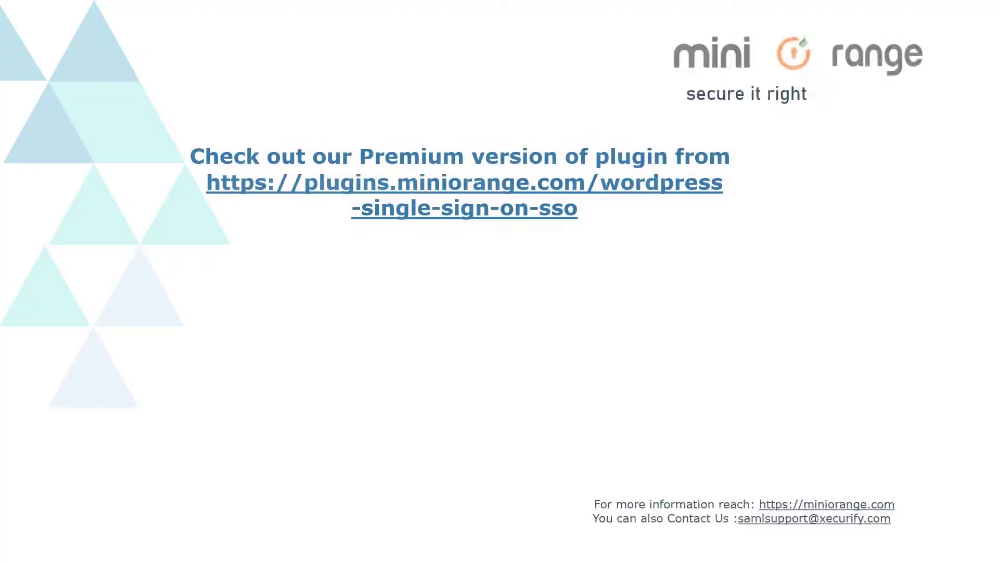